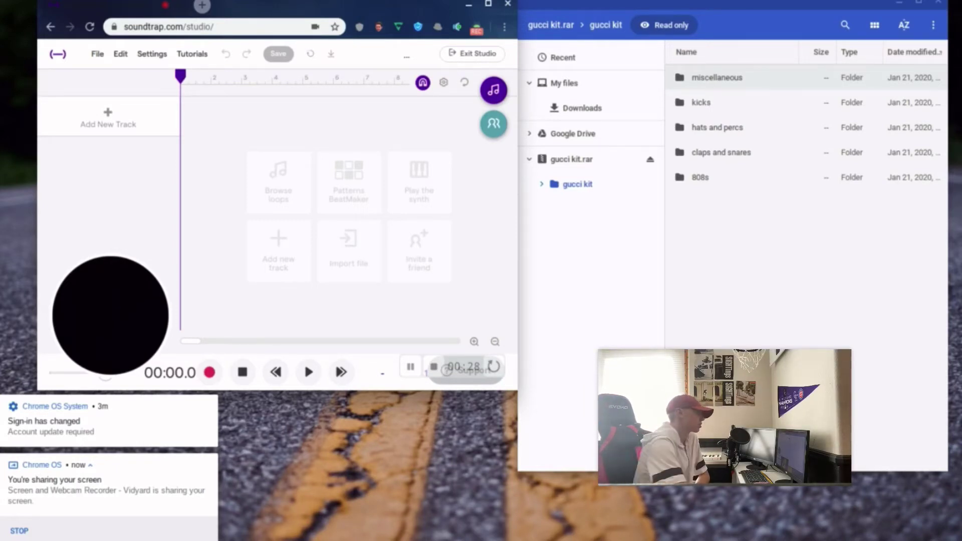
# Step: Enlarge the studio window and add a new Drum & beats track to the untitled song
pyautogui.click(492, 4)
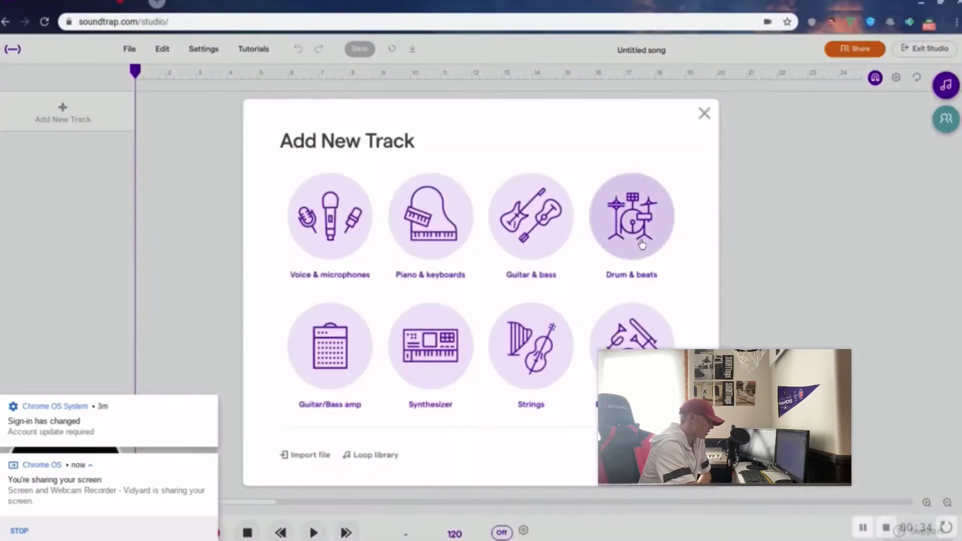
pyautogui.click(643, 244)
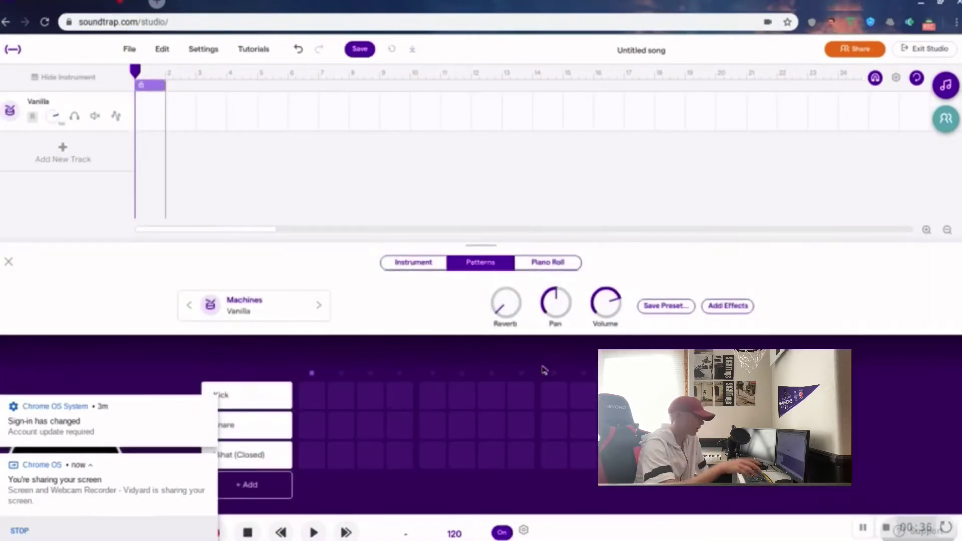
# Step: Program the drum pattern with closed hi-hats on every other step and a snare on step 9, then close the pattern editor
pyautogui.click(312, 455)
pyautogui.click(371, 455)
pyautogui.click(433, 455)
pyautogui.click(491, 455)
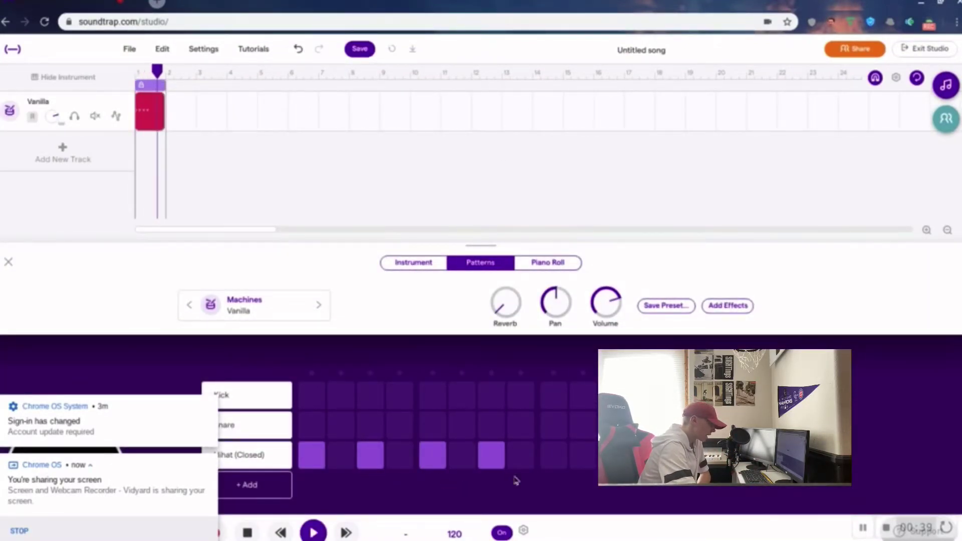
pyautogui.click(554, 455)
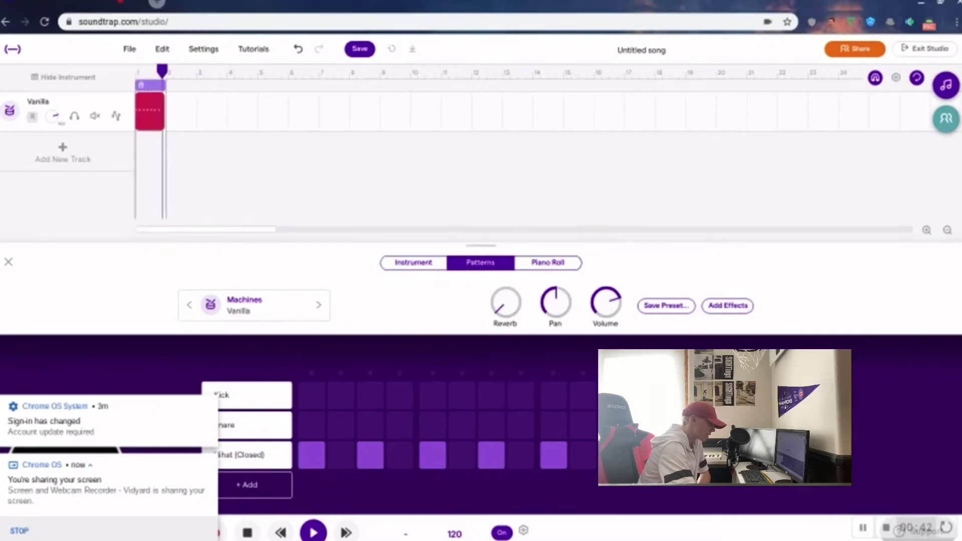
pyautogui.click(553, 426)
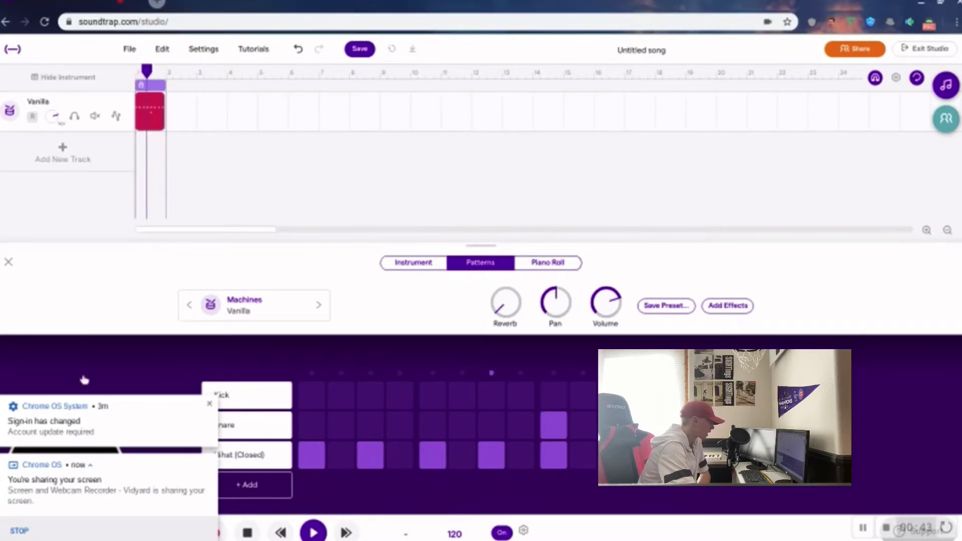
pyautogui.click(9, 263)
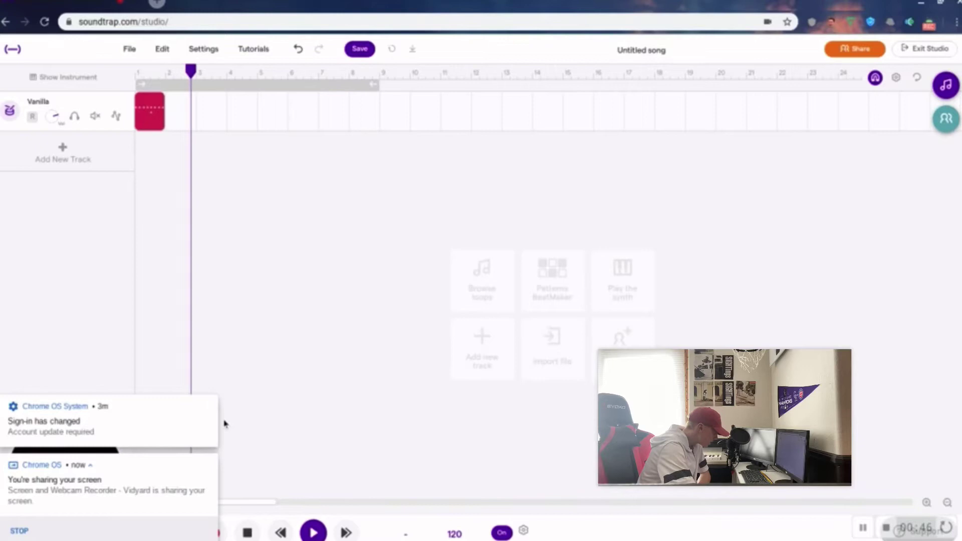
# Step: Dismiss the two system notifications covering the studio and stop the playback
pyautogui.click(209, 404)
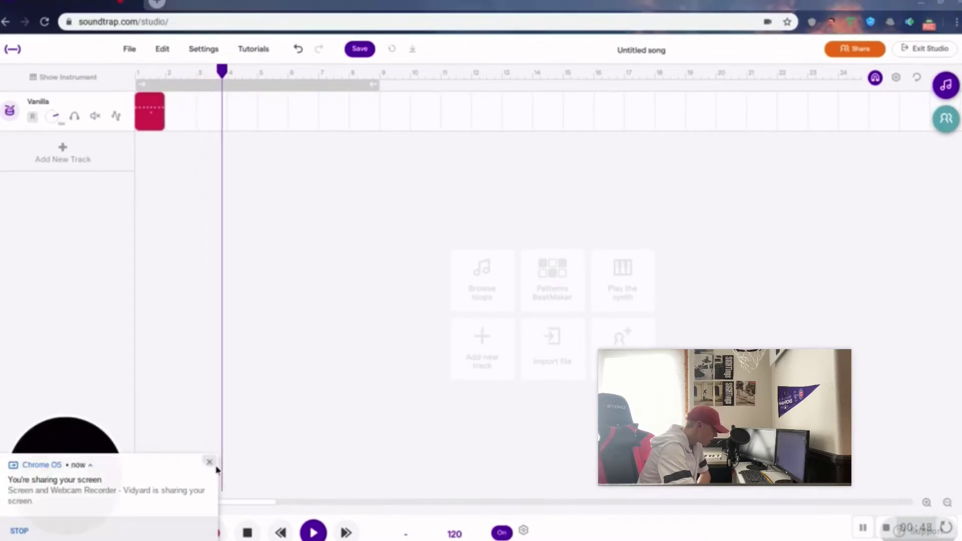
pyautogui.click(210, 462)
pyautogui.press('space')
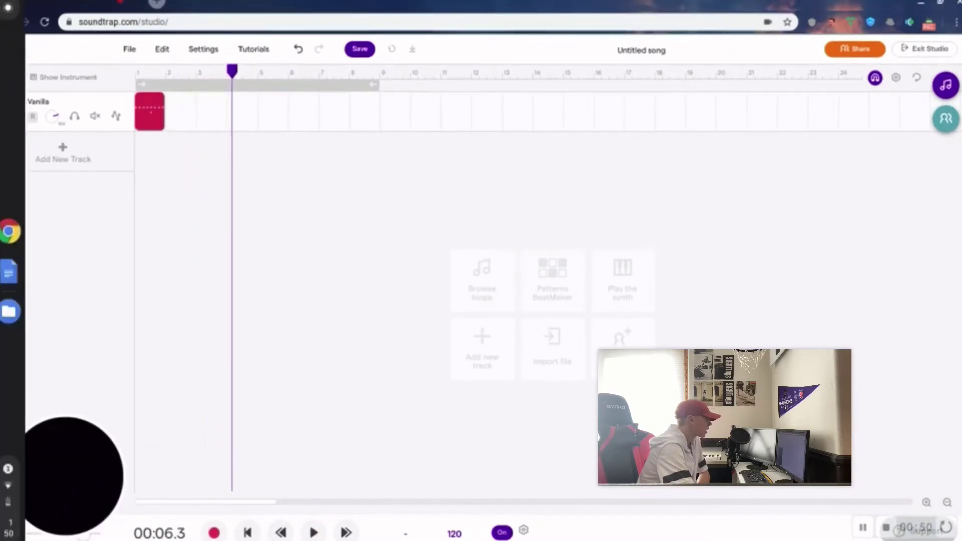
# Step: Connect the computer's Bluetooth audio to the paired device My crib Speaker and close the system settings
pyautogui.click(9, 523)
pyautogui.click(139, 355)
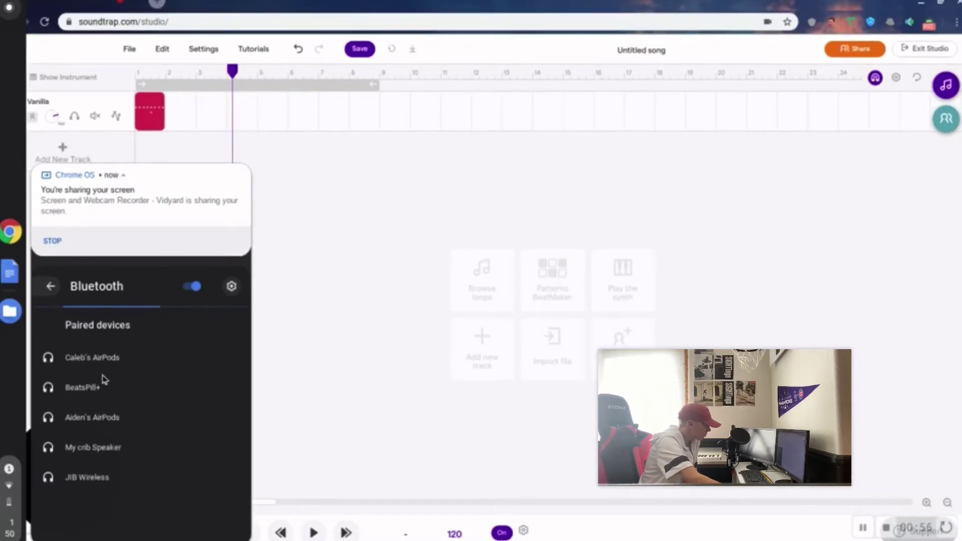
pyautogui.click(111, 447)
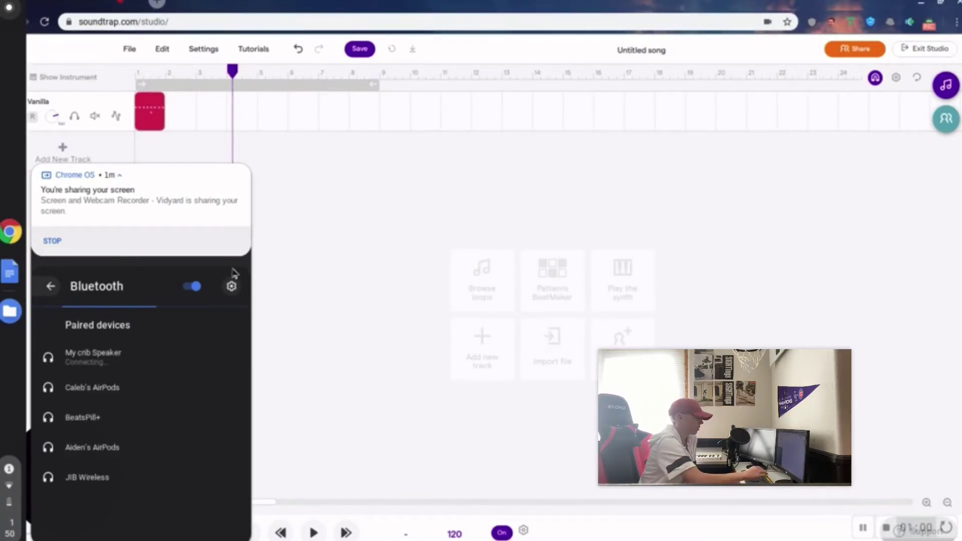
pyautogui.click(321, 225)
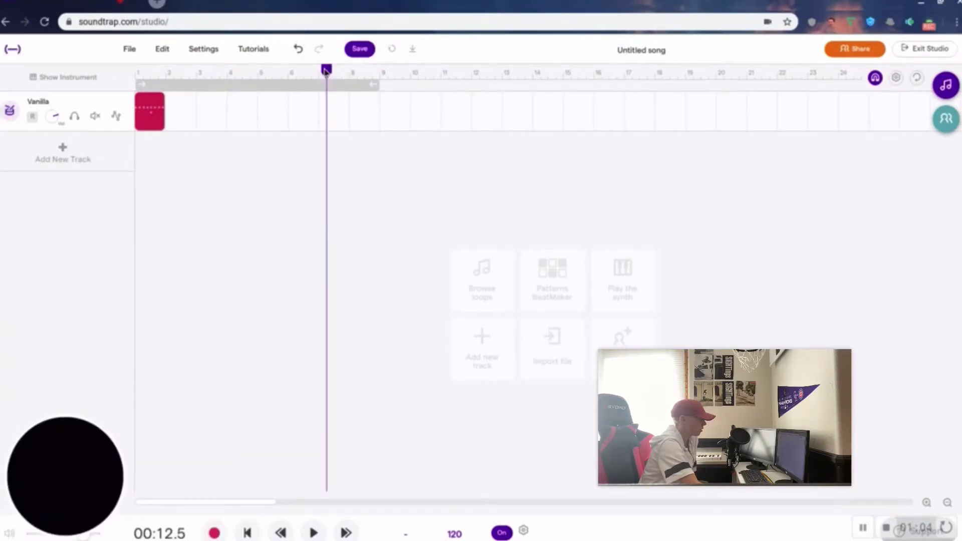
# Step: Turn off the metronome and listen to the drum pattern from the start of the song
pyautogui.moveTo(326, 71); pyautogui.dragTo(135, 73)
pyautogui.click(312, 534)
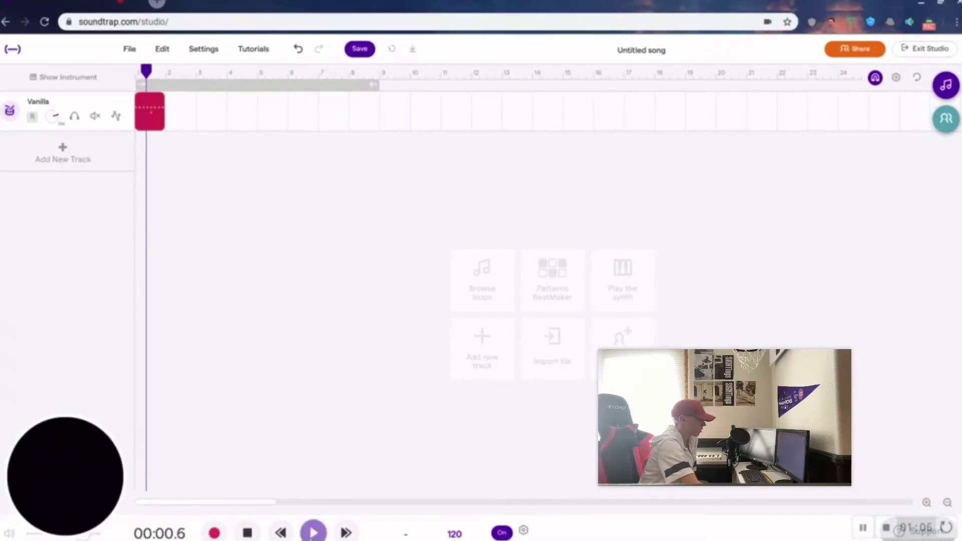
pyautogui.click(311, 535)
pyautogui.click(501, 533)
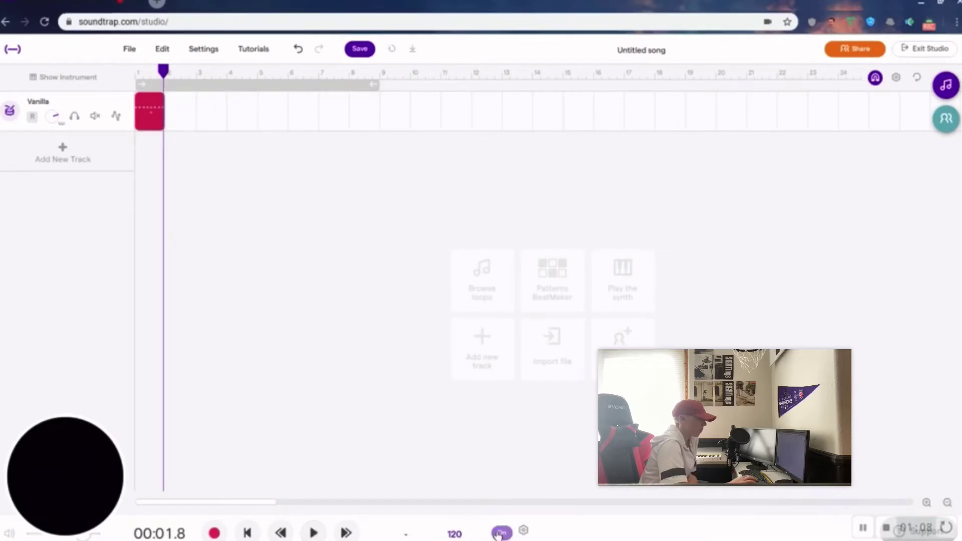
pyautogui.press('Return')
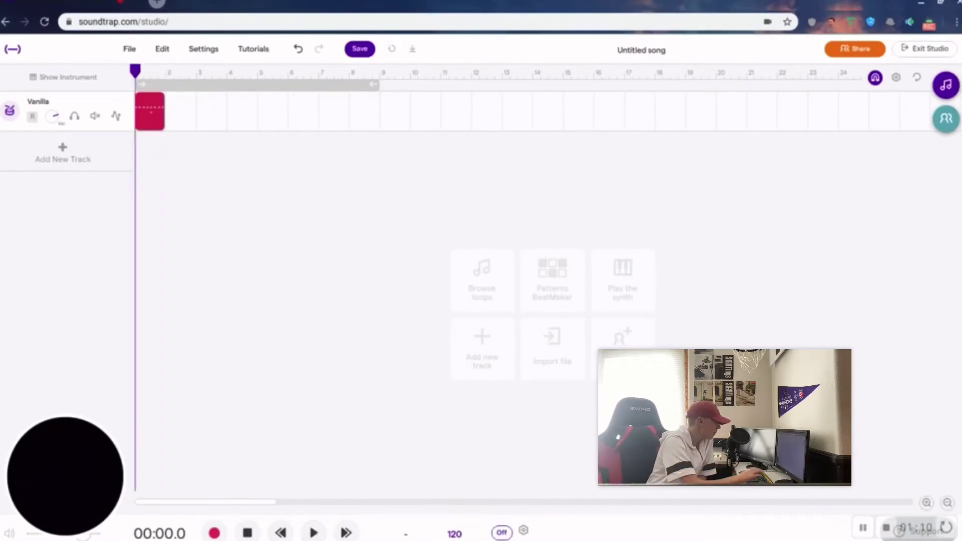
pyautogui.press('space')
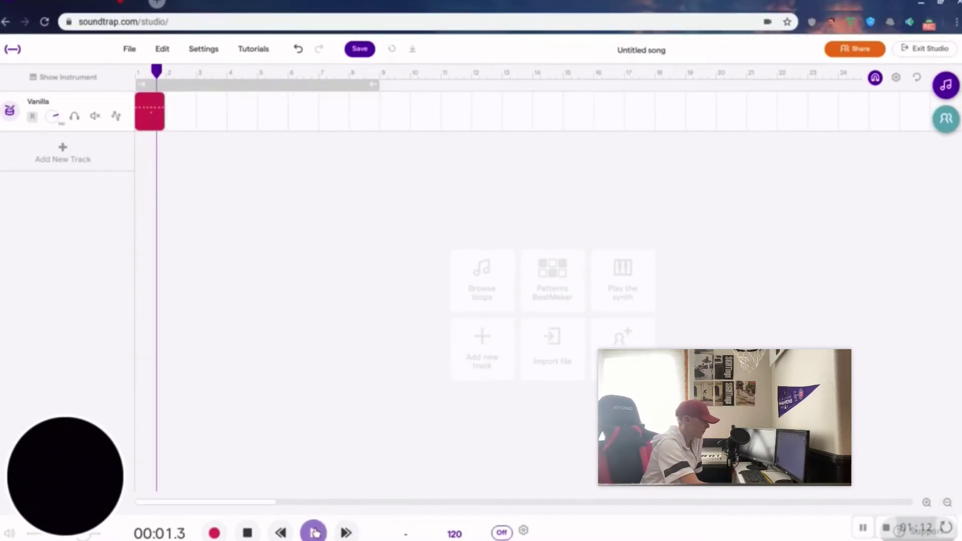
pyautogui.click(315, 533)
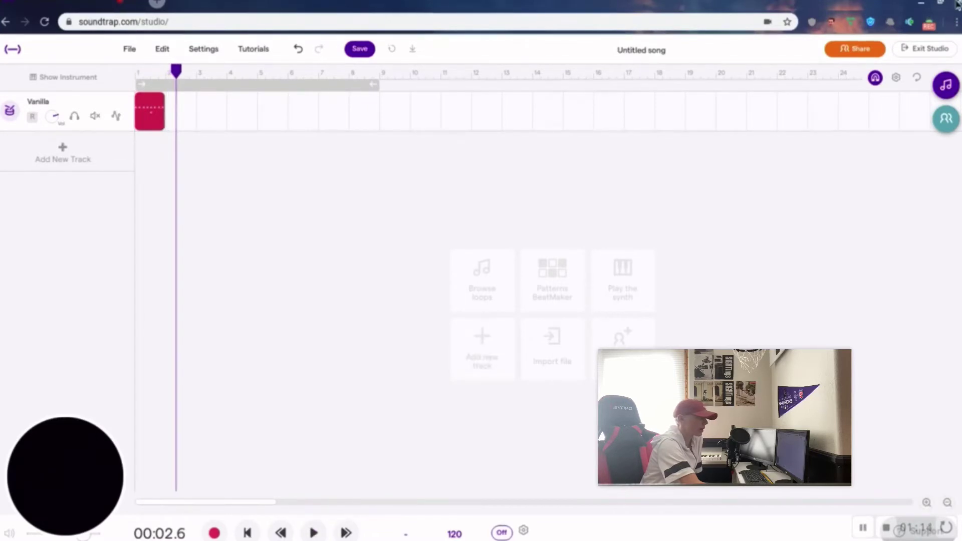
# Step: Import ronny hat 2.wav from the gucci kit's hats and percs folder into the song as a new track
pyautogui.click(941, 2)
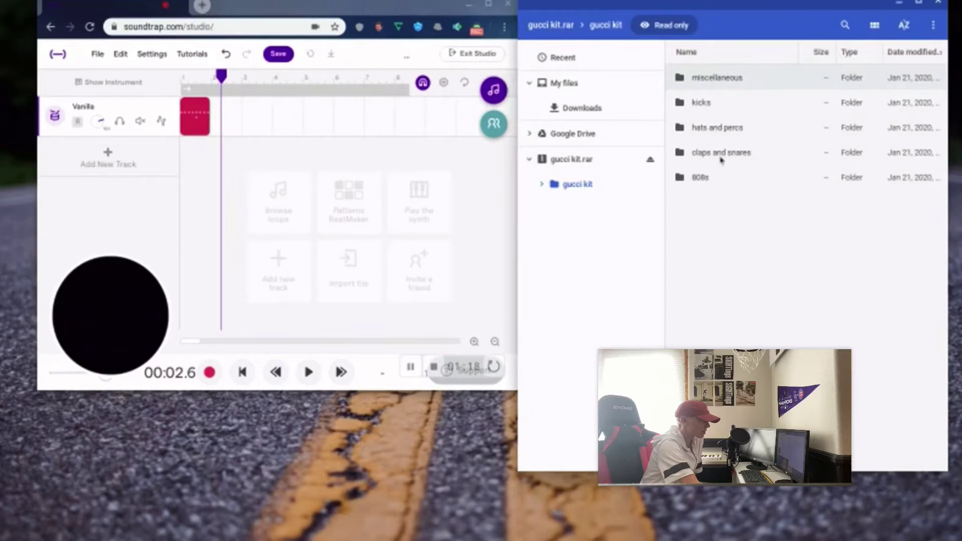
pyautogui.click(720, 157)
pyautogui.doubleClick(715, 131)
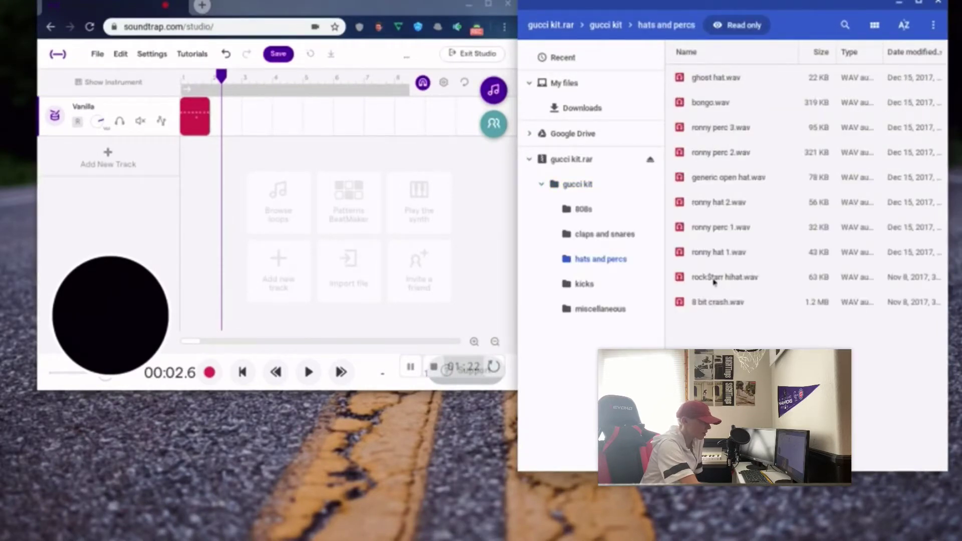
pyautogui.moveTo(726, 206); pyautogui.dragTo(143, 194)
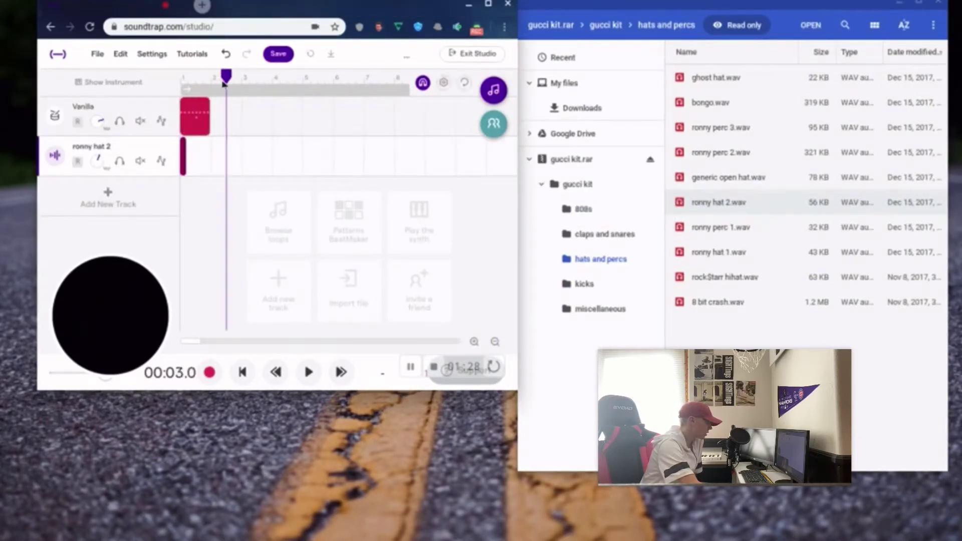
# Step: Mute the Vanilla drum track, play the ronny hat 2 sample alone, and return the playhead to the start
pyautogui.click(141, 121)
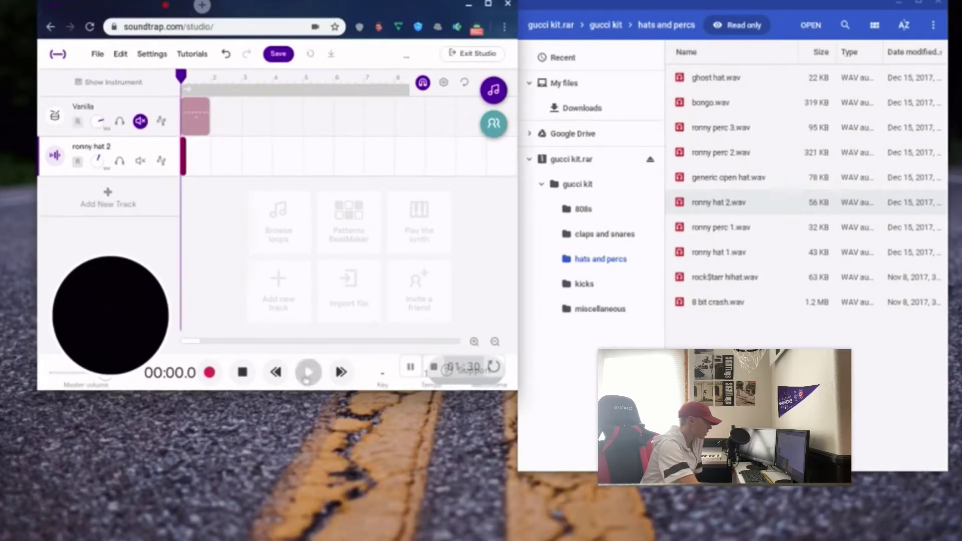
pyautogui.click(309, 372)
pyautogui.click(309, 372)
pyautogui.moveTo(191, 77); pyautogui.dragTo(176, 83)
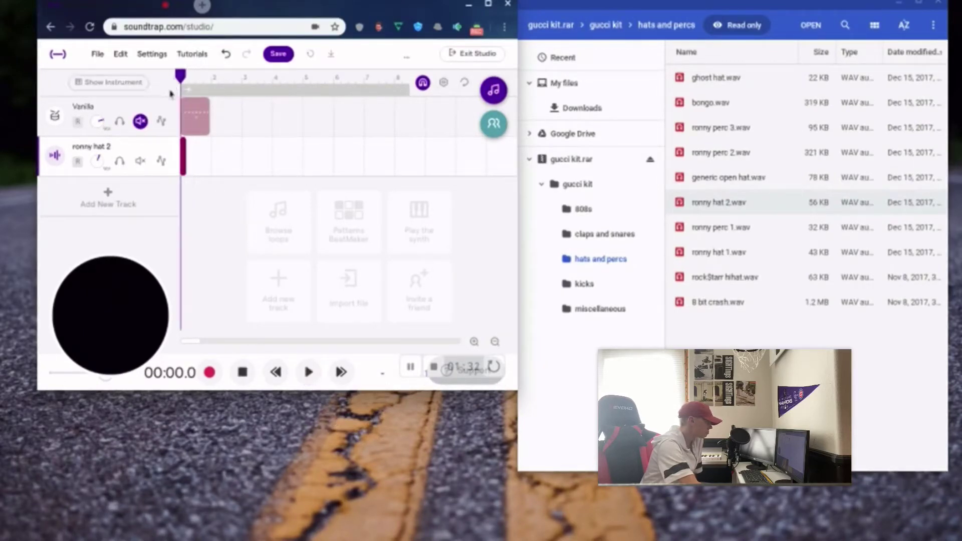
# Step: Paste seven copies of the ronny hat 2 clip across bar 1, each aligned with a hi-hat of the muted pattern, and play the bar back
pyautogui.click(488, 3)
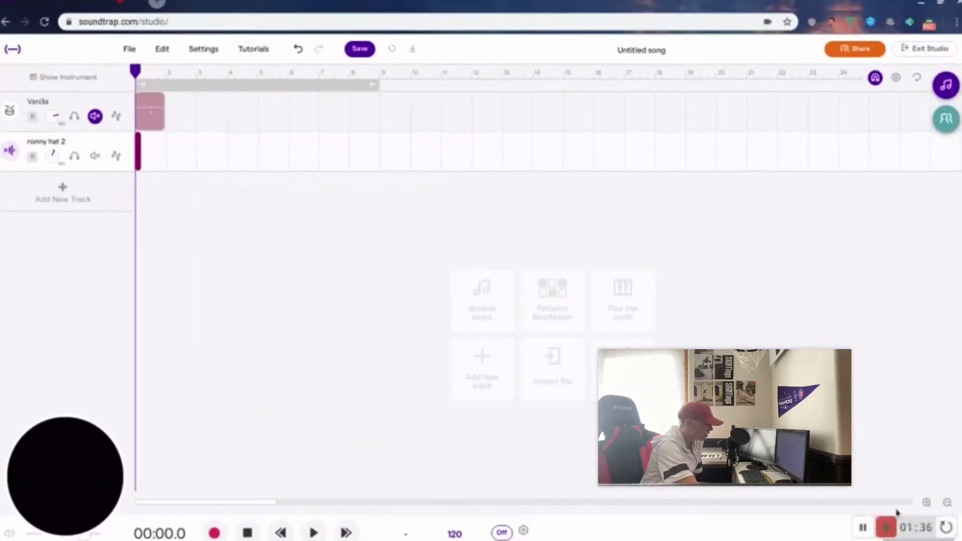
pyautogui.click(926, 502)
pyautogui.click(927, 503)
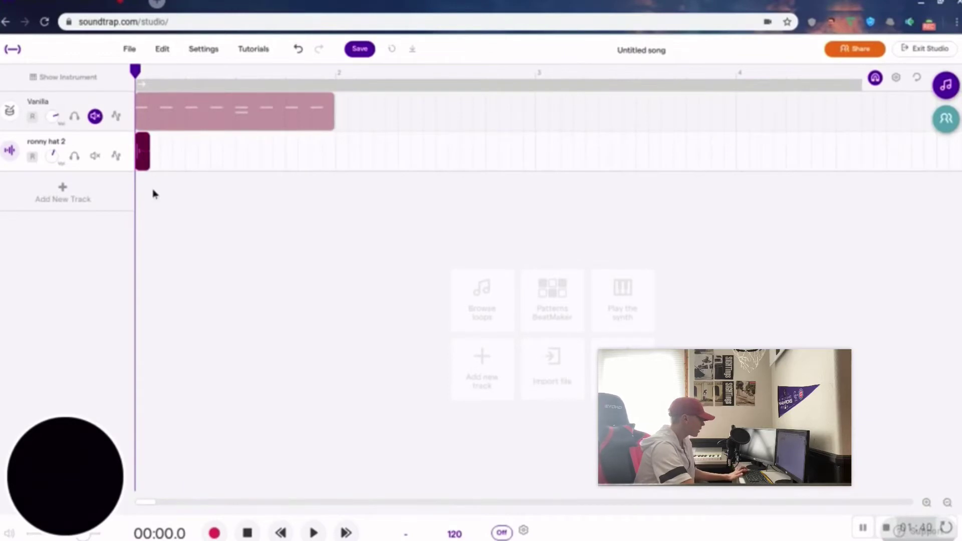
pyautogui.click(157, 166)
pyautogui.click(160, 168)
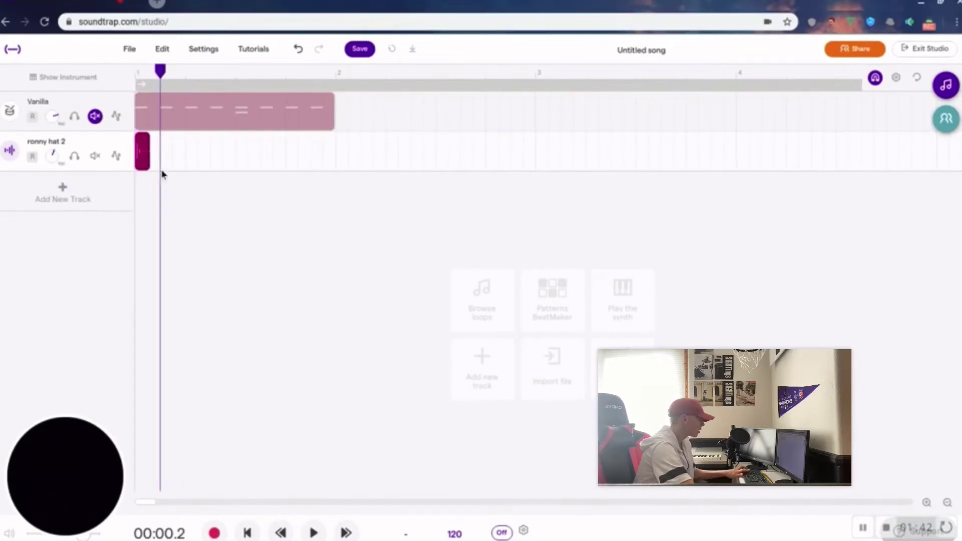
pyautogui.hotkey('ctrl', 'v')
pyautogui.click(187, 185)
pyautogui.hotkey('ctrl', 'v')
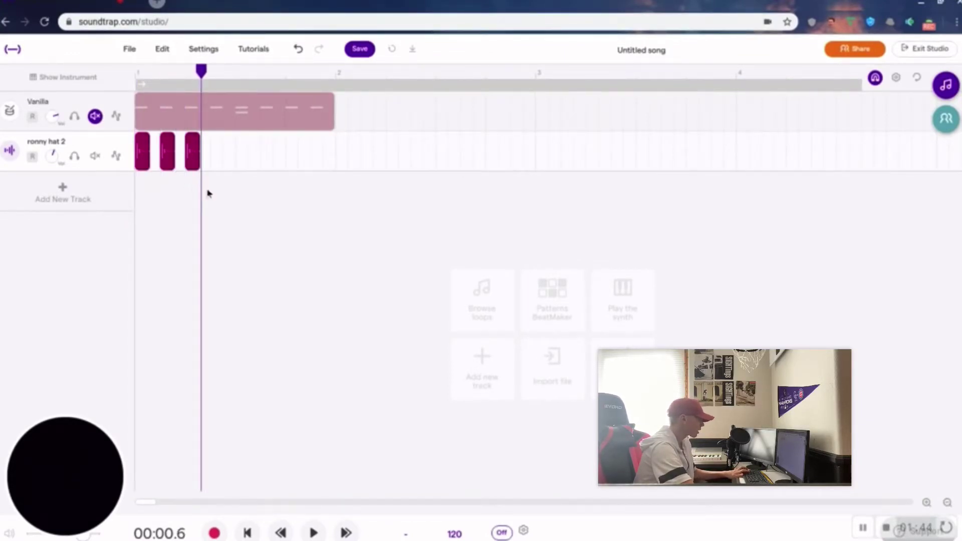
pyautogui.hotkey('ctrl', 'v')
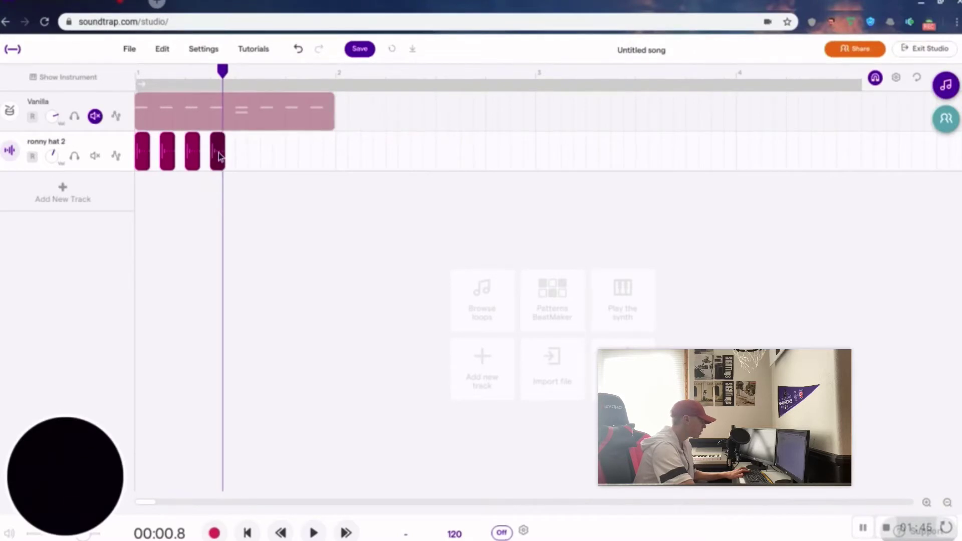
pyautogui.click(235, 180)
pyautogui.hotkey('ctrl', 'v')
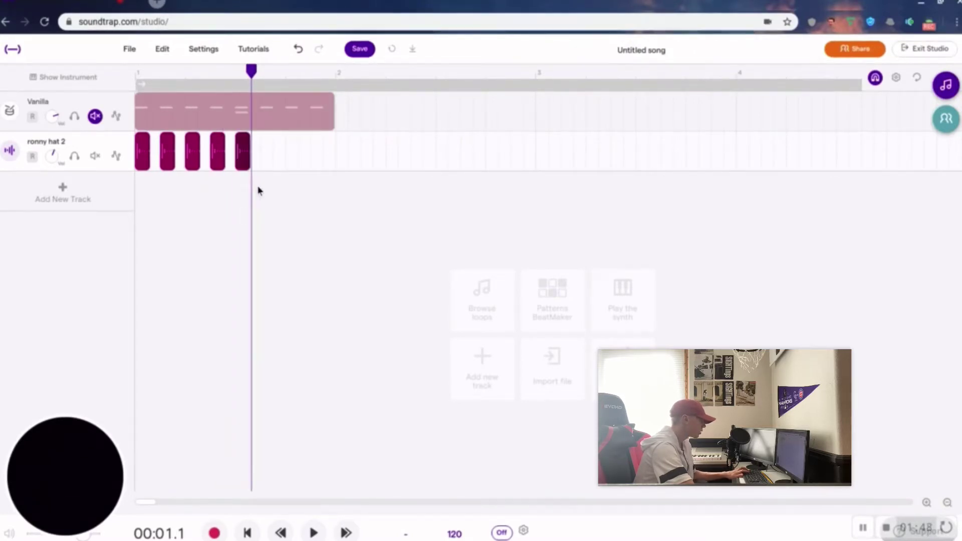
pyautogui.click(260, 195)
pyautogui.hotkey('ctrl', 'v')
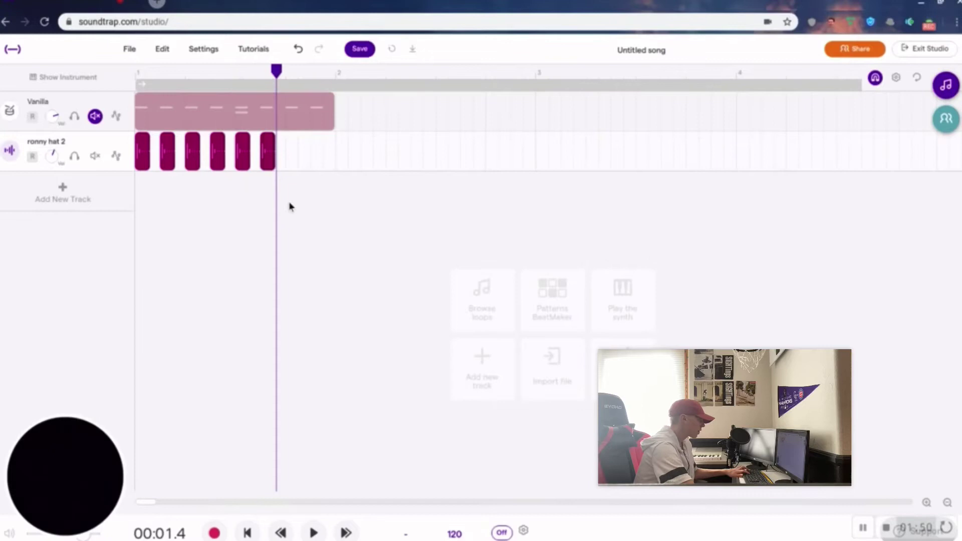
pyautogui.click(289, 207)
pyautogui.hotkey('ctrl', 'v')
pyautogui.click(312, 218)
pyautogui.hotkey('ctrl', 'v')
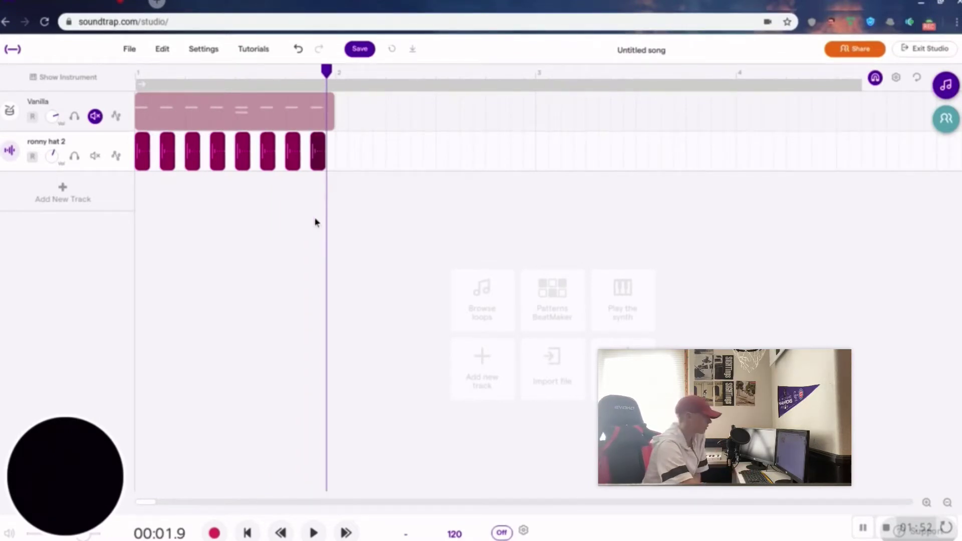
pyautogui.press('Return')
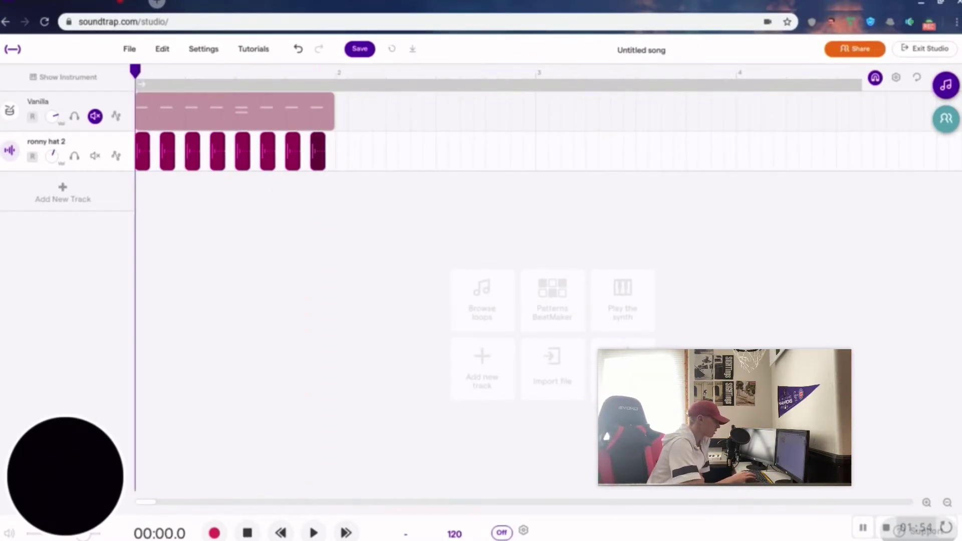
pyautogui.press('space')
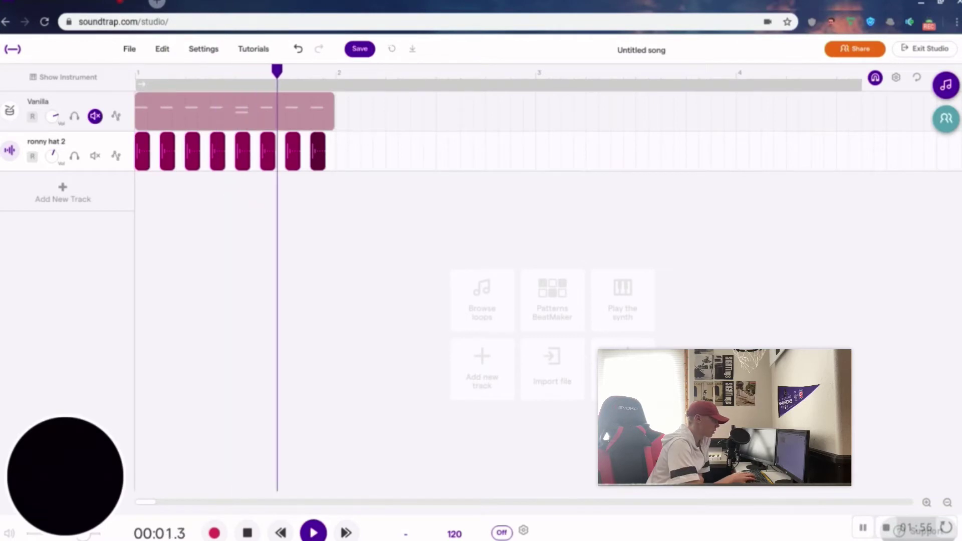
# Step: Bring dirt clap.wav from the gucci kit's claps and snares folder into the song as a new track below ronny hat 2
pyautogui.click(942, 4)
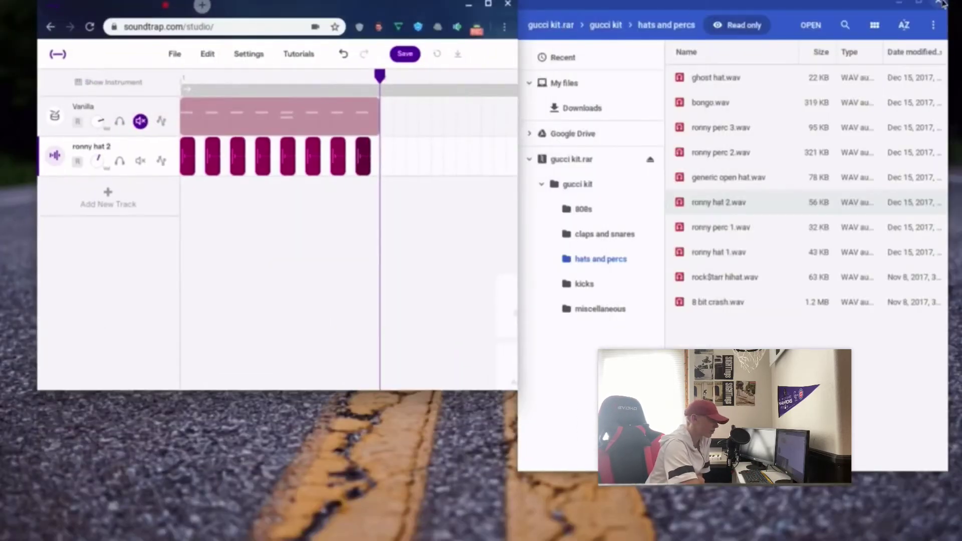
pyautogui.click(595, 214)
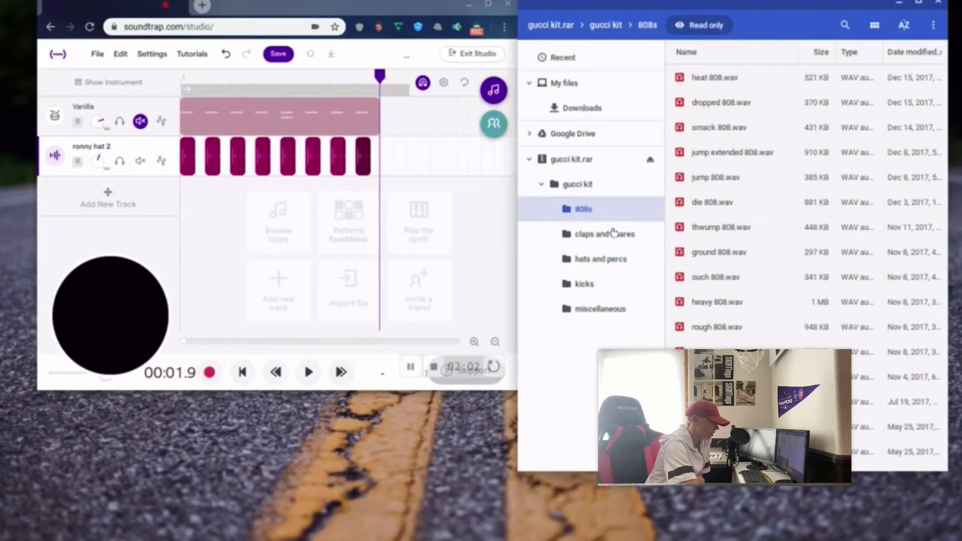
pyautogui.click(614, 233)
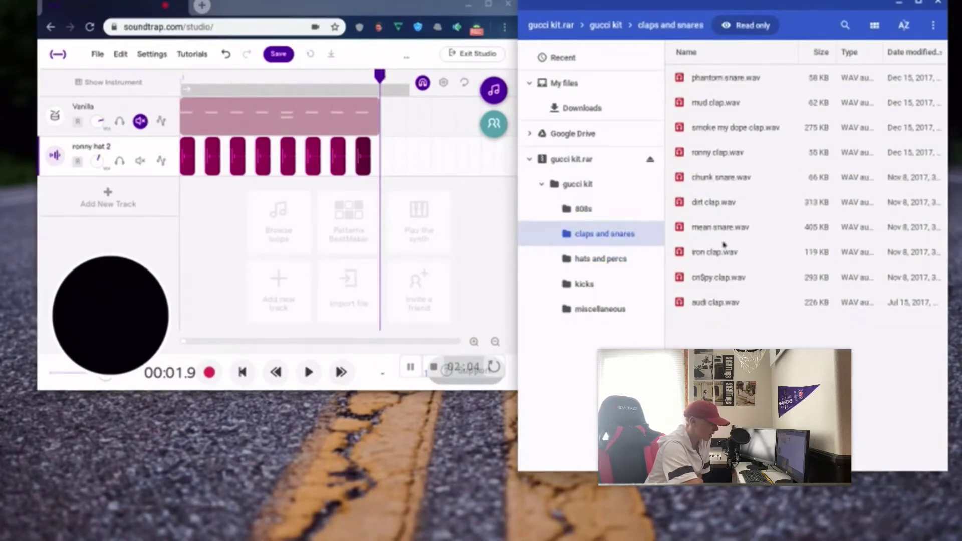
pyautogui.moveTo(729, 205); pyautogui.dragTo(163, 211)
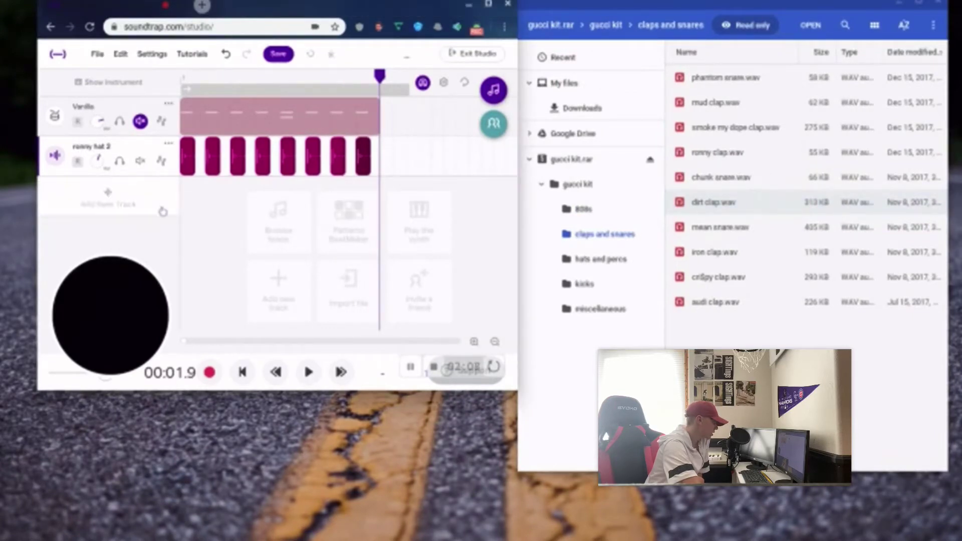
# Step: With the playhead at the start of the song, add dirt clap.wav as a new track and briefly play it with the hats
pyautogui.moveTo(379, 77); pyautogui.dragTo(98, 136)
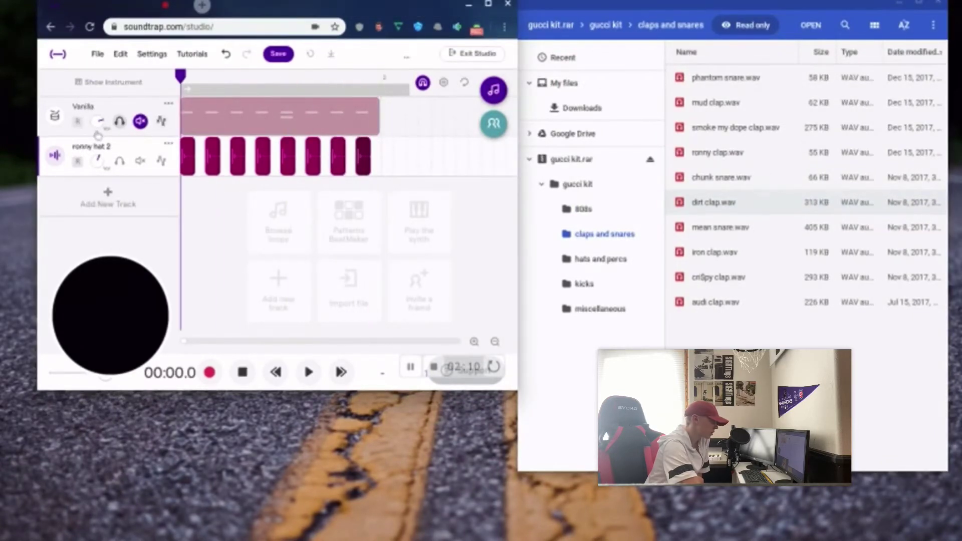
pyautogui.moveTo(714, 203); pyautogui.dragTo(133, 212)
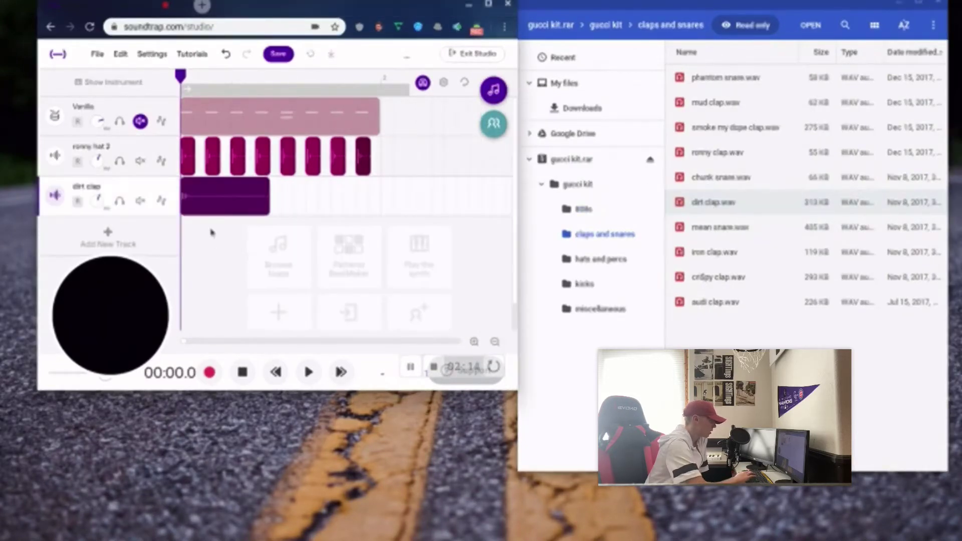
pyautogui.press('space')
pyautogui.press('space')
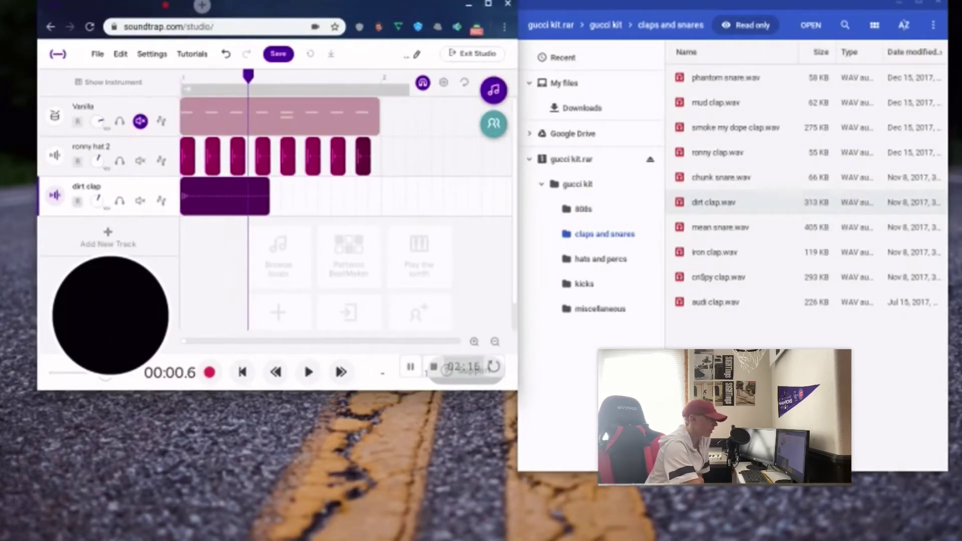
# Step: Maximize the studio window, move the dirt clap clip to start at the fifth hi-hat of bar 1, and play the bar from the start
pyautogui.click(489, 4)
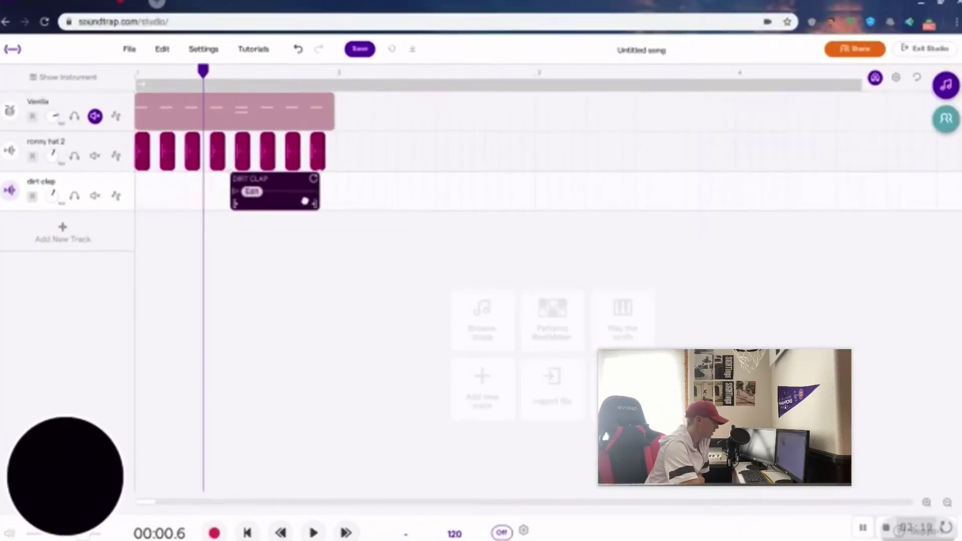
pyautogui.moveTo(305, 201)
pyautogui.mouseDown()
pyautogui.moveTo(313, 200)
pyautogui.moveTo(299, 191)
pyautogui.mouseUp()
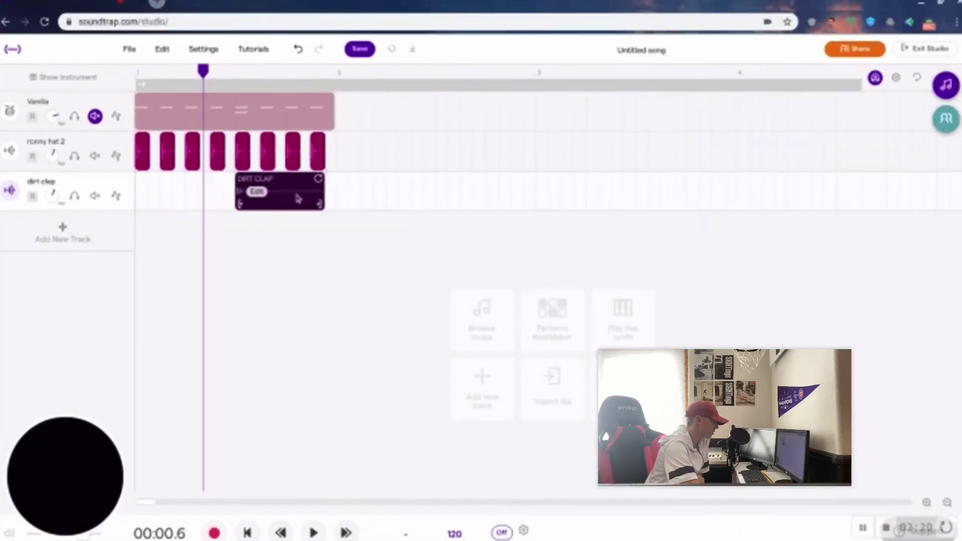
pyautogui.click(281, 533)
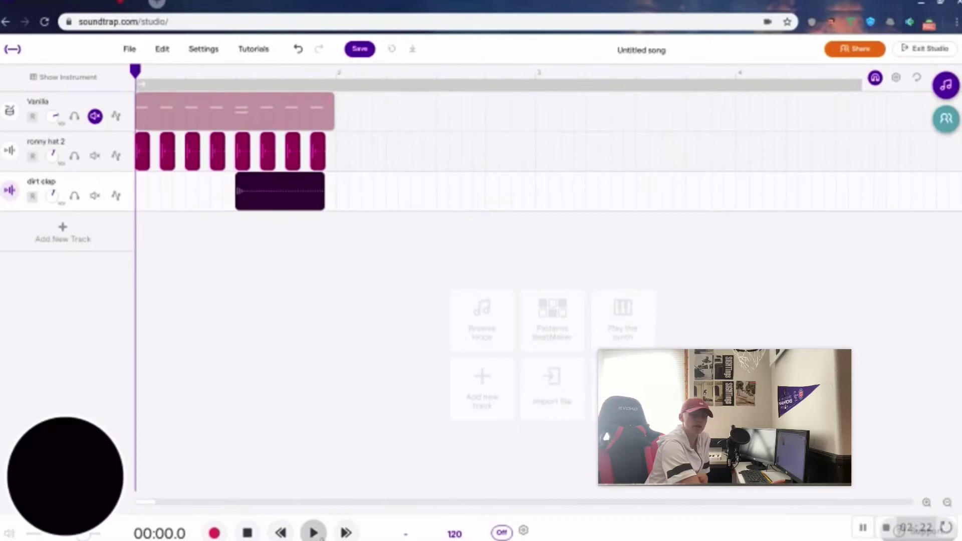
pyautogui.click(314, 532)
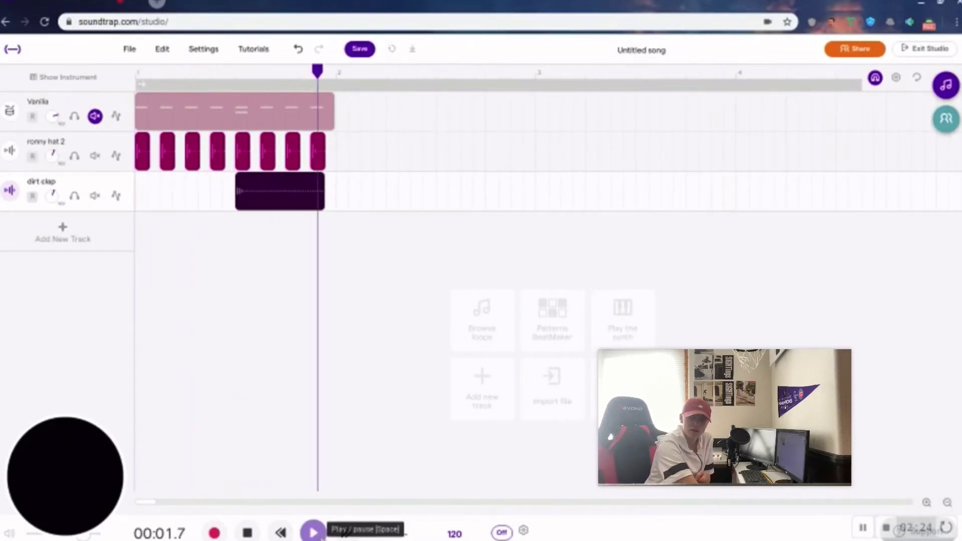
pyautogui.click(314, 533)
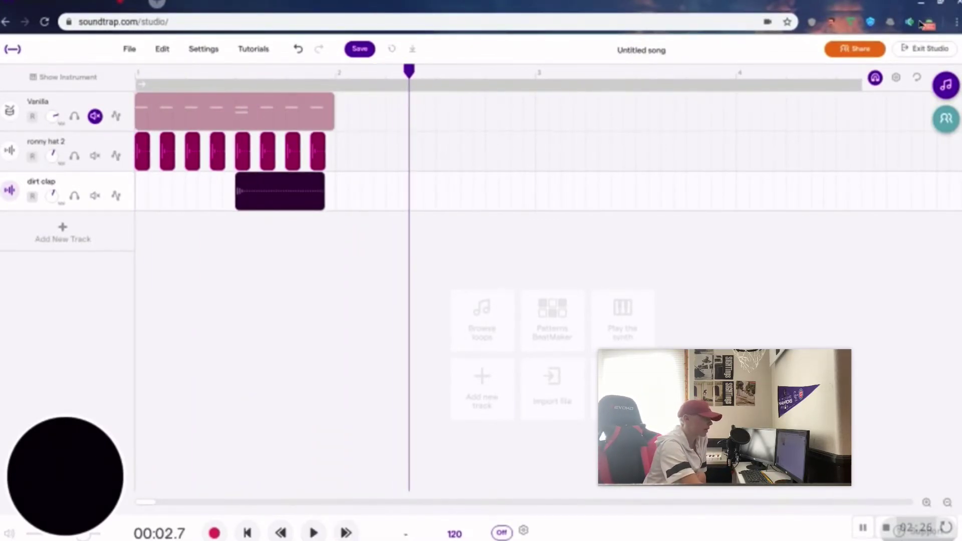
# Step: Bring the deadstar 808 sample from the gucci kit's 808s folder into the song as a new track below dirt clap
pyautogui.click(941, 4)
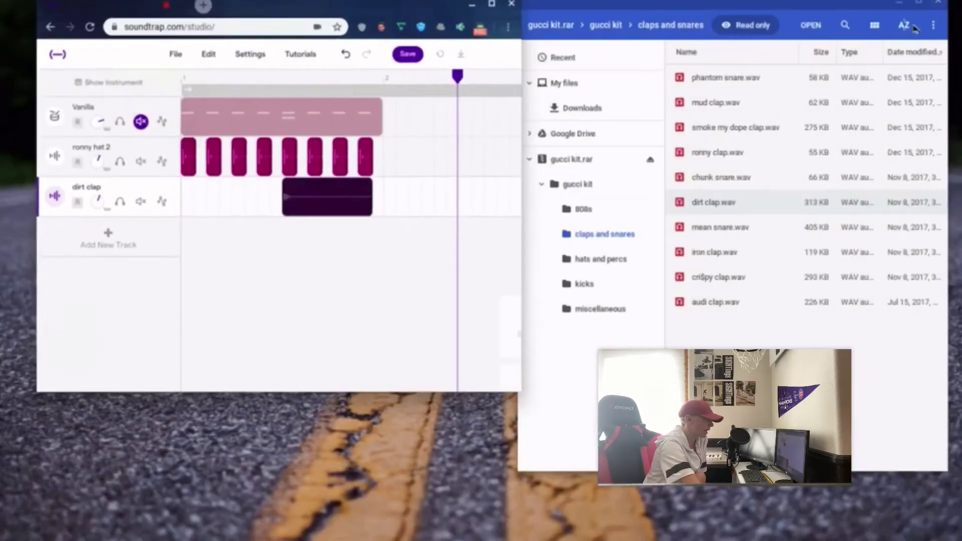
pyautogui.click(587, 217)
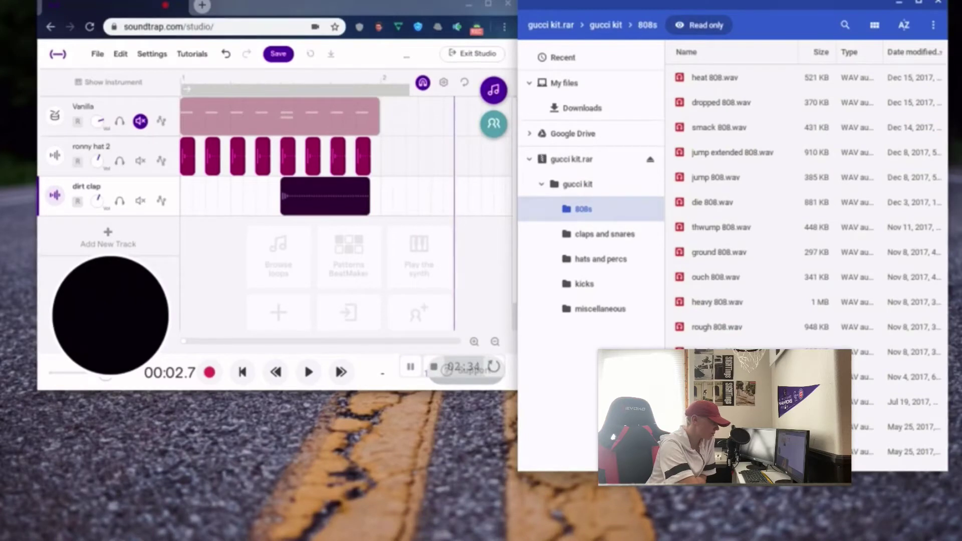
pyautogui.moveTo(717, 427); pyautogui.dragTo(522, 396)
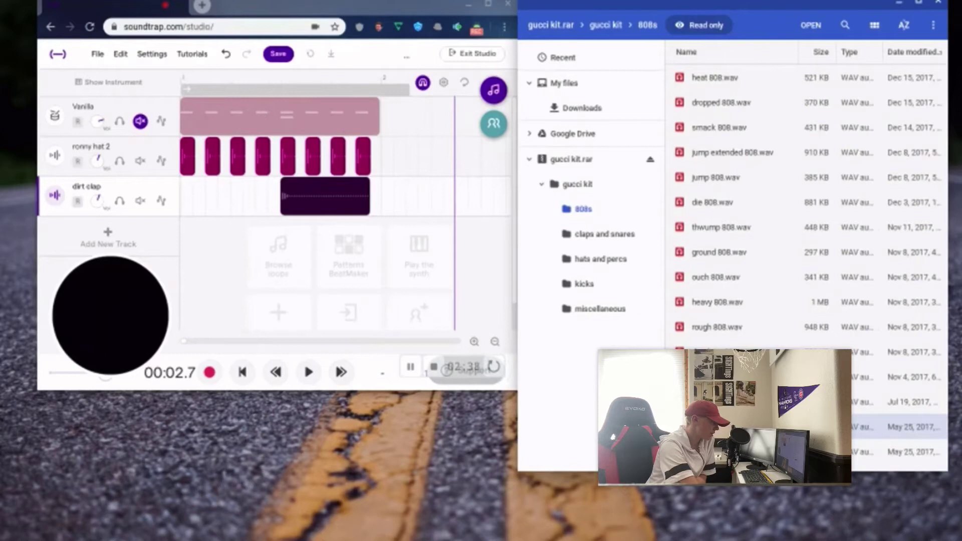
pyautogui.moveTo(717, 345); pyautogui.dragTo(110, 246)
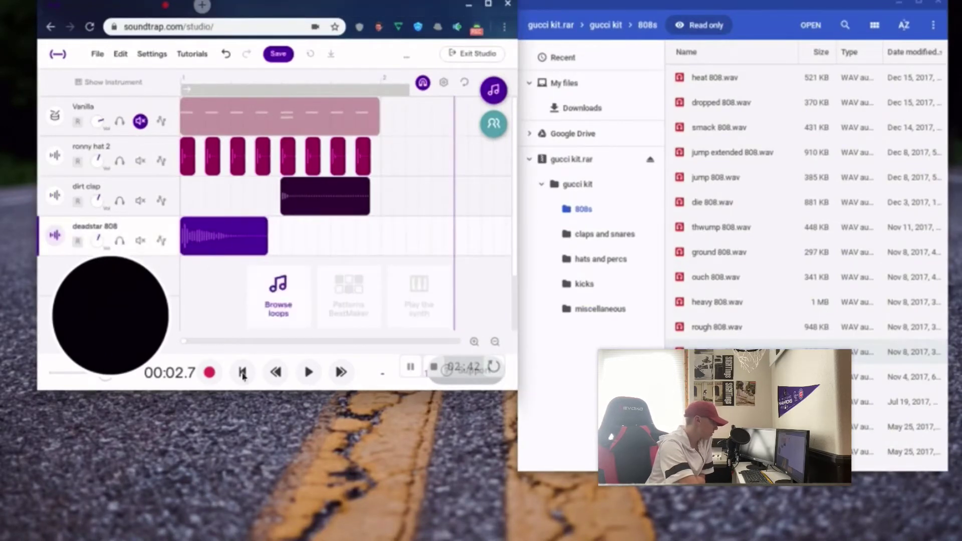
# Step: Play the hats, clap and 808 together from the start of the song twice
pyautogui.click(276, 372)
pyautogui.click(275, 372)
pyautogui.click(309, 372)
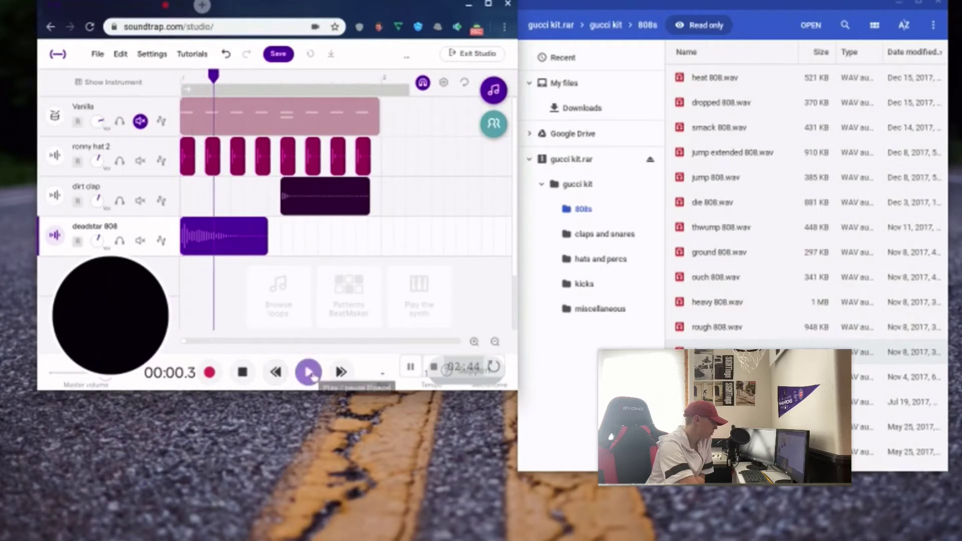
pyautogui.click(309, 373)
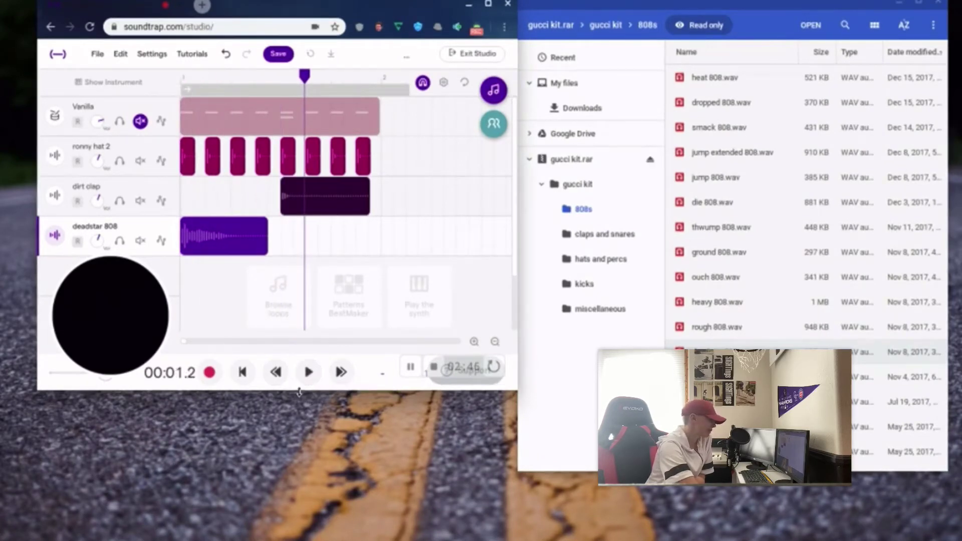
pyautogui.click(277, 372)
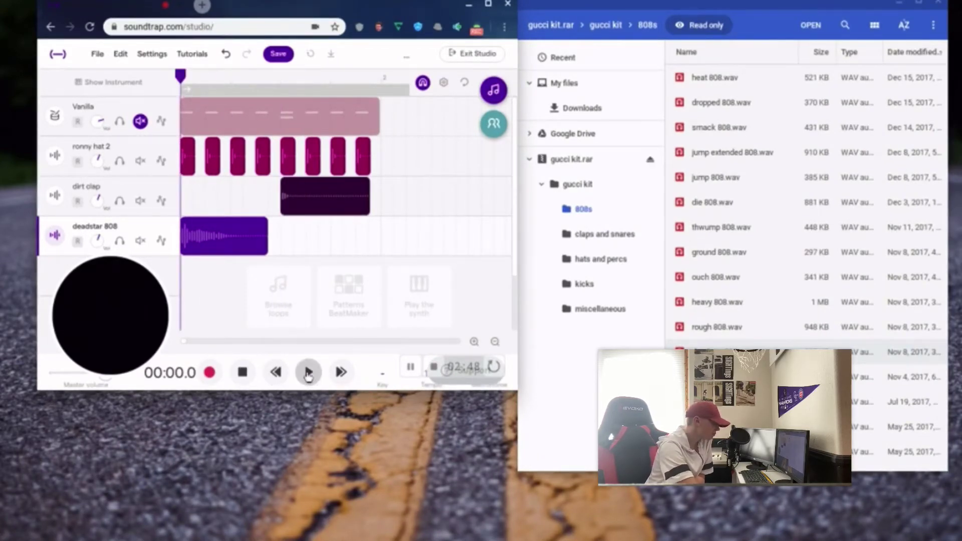
pyautogui.click(309, 373)
pyautogui.click(309, 373)
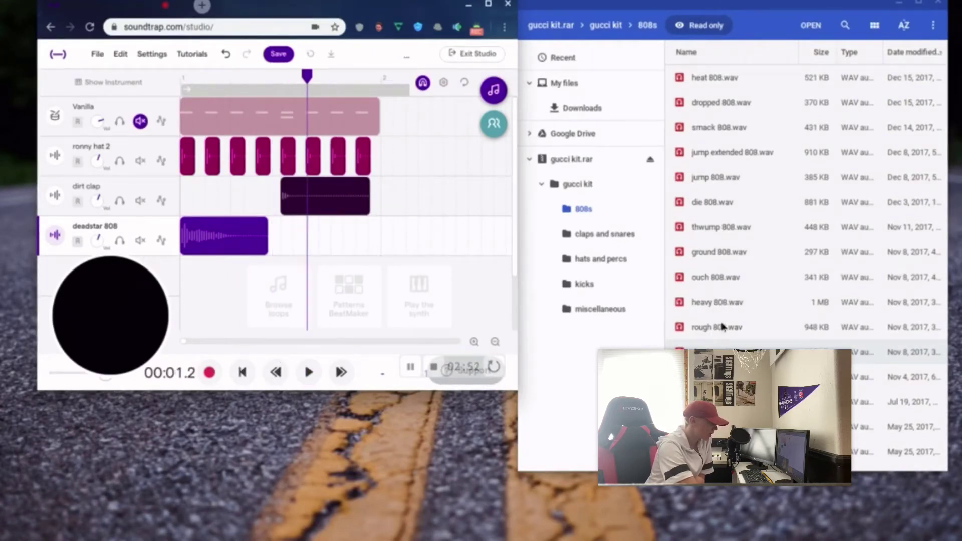
# Step: Try heavy 808.wav in place of the deadstar 808 sample, play it from the start, and undo the replacement
pyautogui.moveTo(715, 303); pyautogui.dragTo(123, 242)
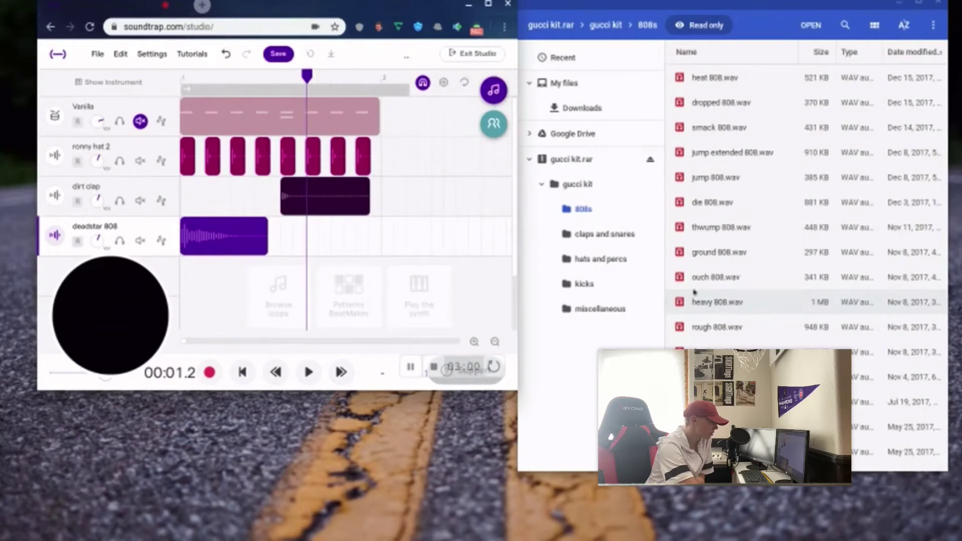
pyautogui.moveTo(697, 302); pyautogui.dragTo(108, 234)
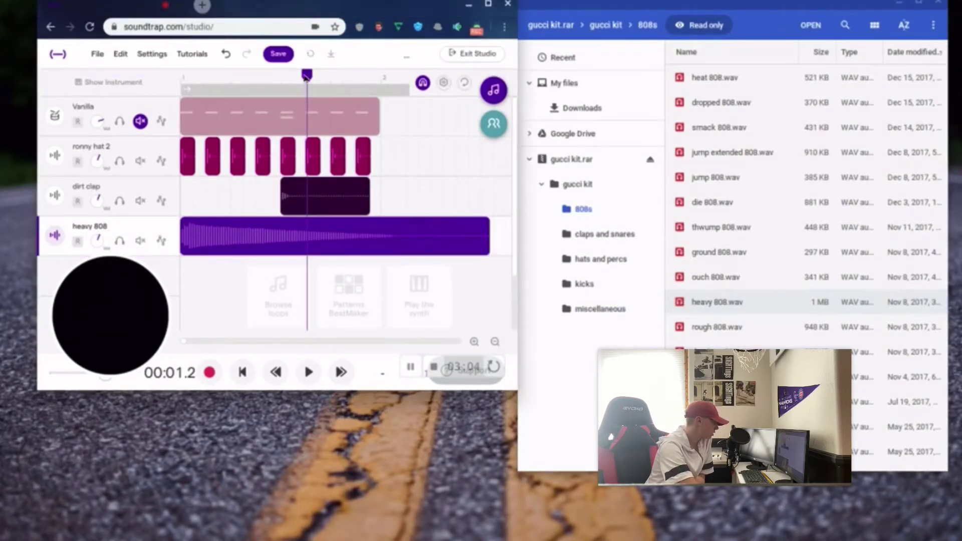
pyautogui.moveTo(305, 75); pyautogui.dragTo(48, 175)
pyautogui.click(308, 372)
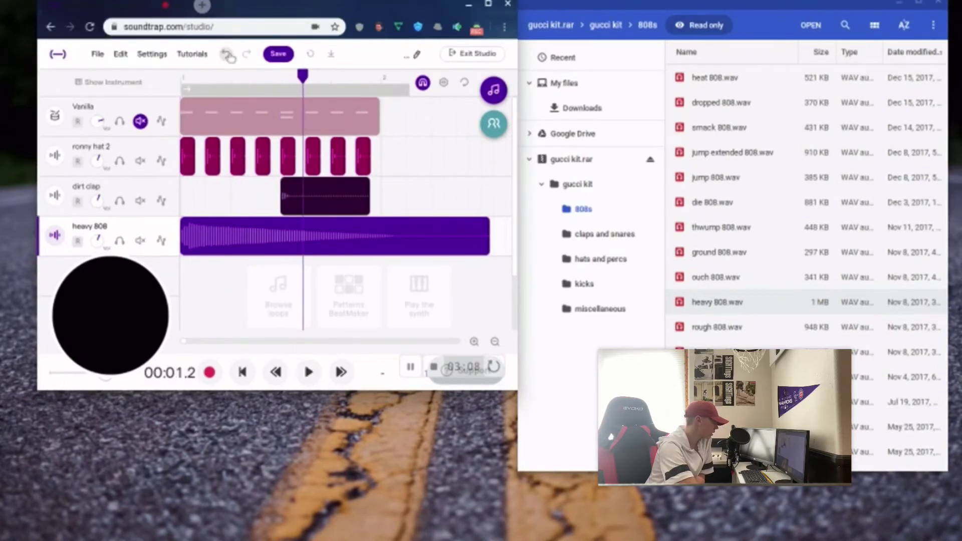
pyautogui.click(227, 54)
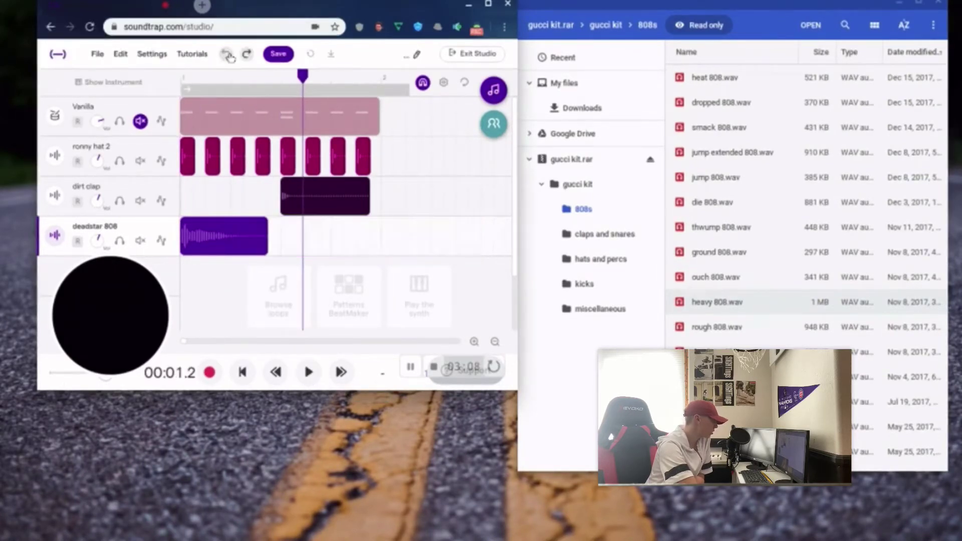
# Step: Maximize the studio window and play the beat with the deadstar 808 from the start
pyautogui.click(494, 5)
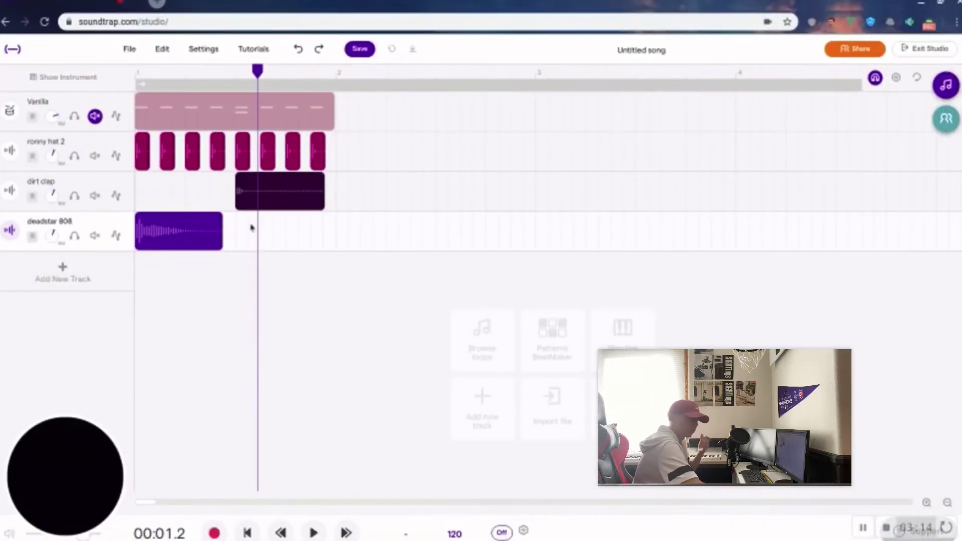
pyautogui.click(197, 234)
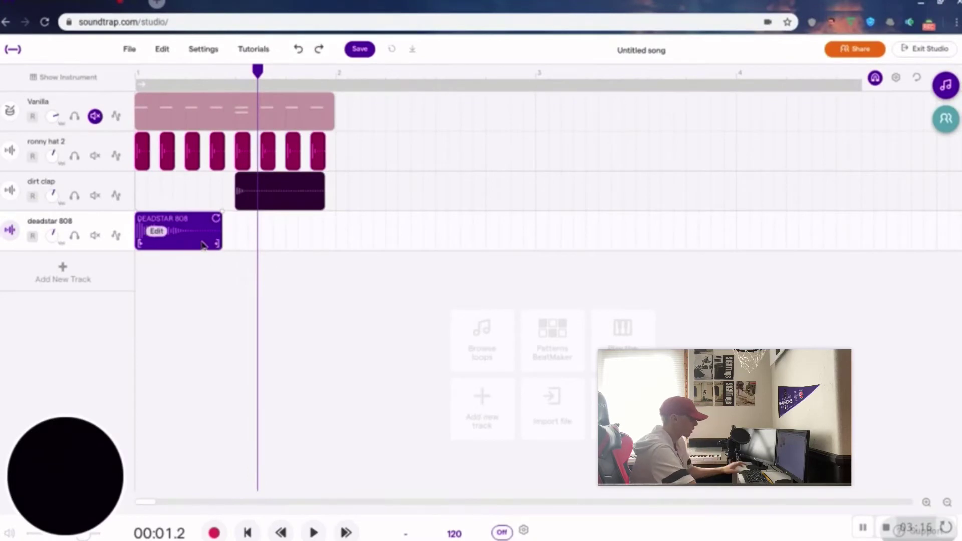
pyautogui.moveTo(258, 71); pyautogui.dragTo(7, 100)
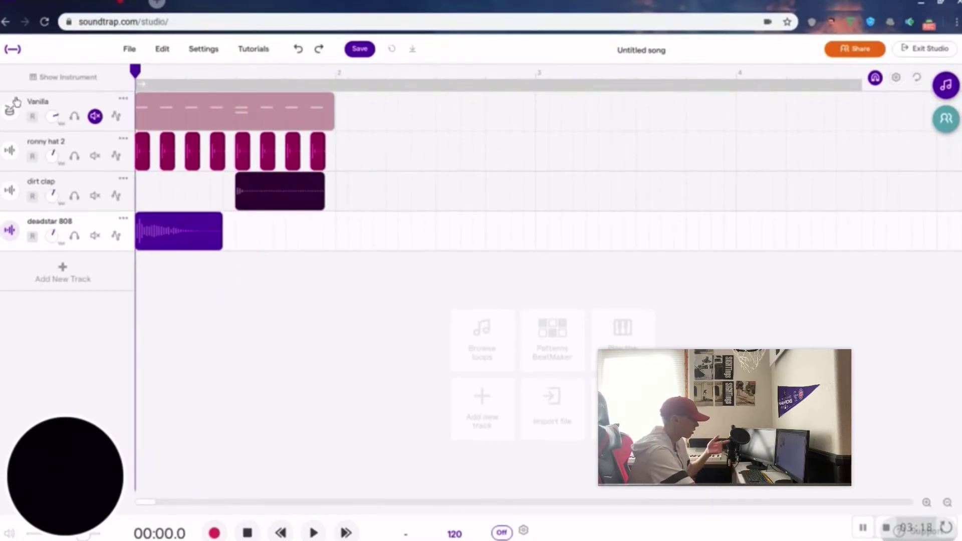
pyautogui.press('space')
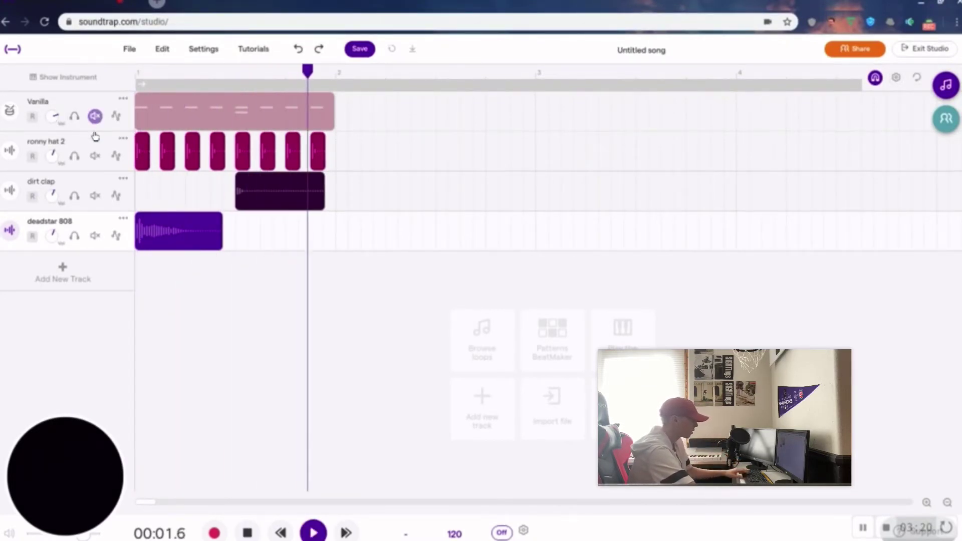
pyautogui.press('space')
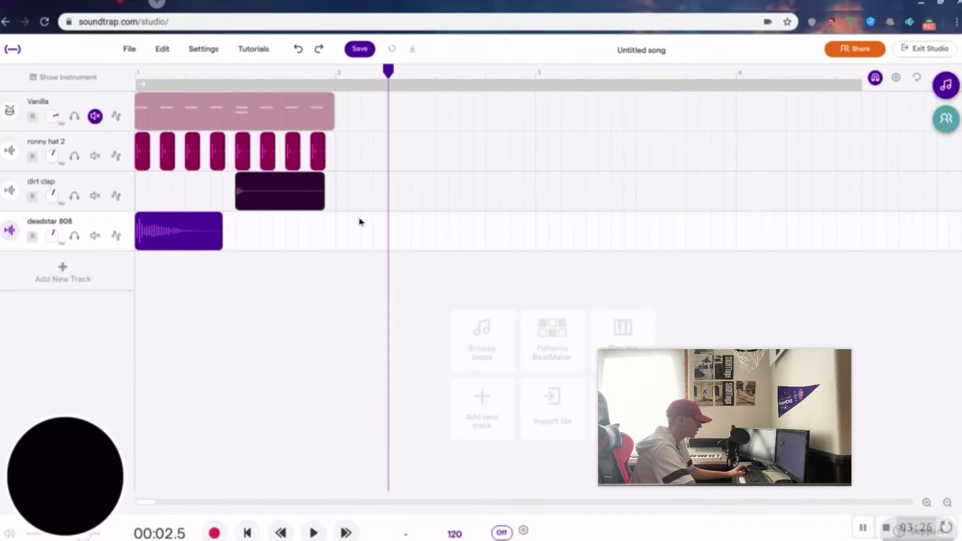
# Step: Repeat bar 1's eight hi-hat clips and the dirt clap in bar 2, and play both bars from the start
pyautogui.moveTo(326, 218); pyautogui.dragTo(157, 158)
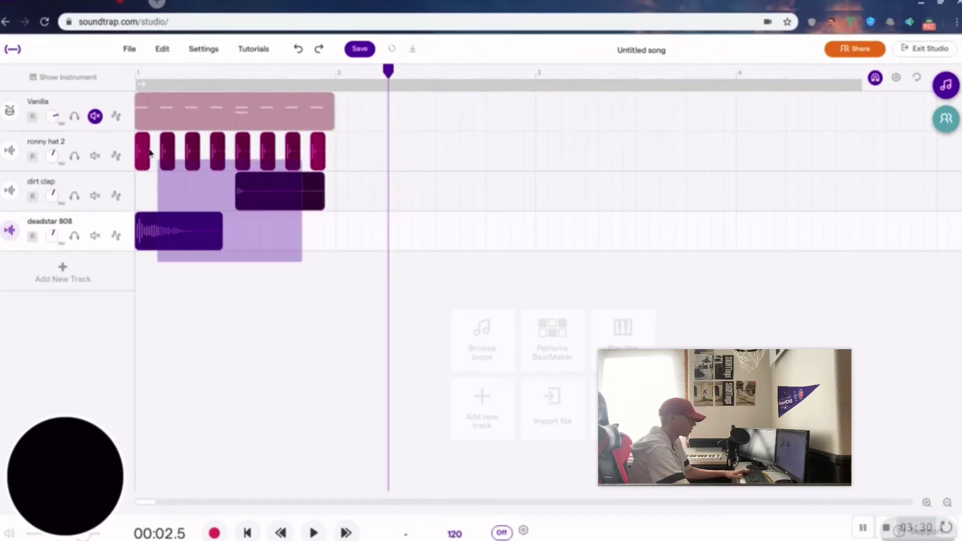
pyautogui.click(281, 533)
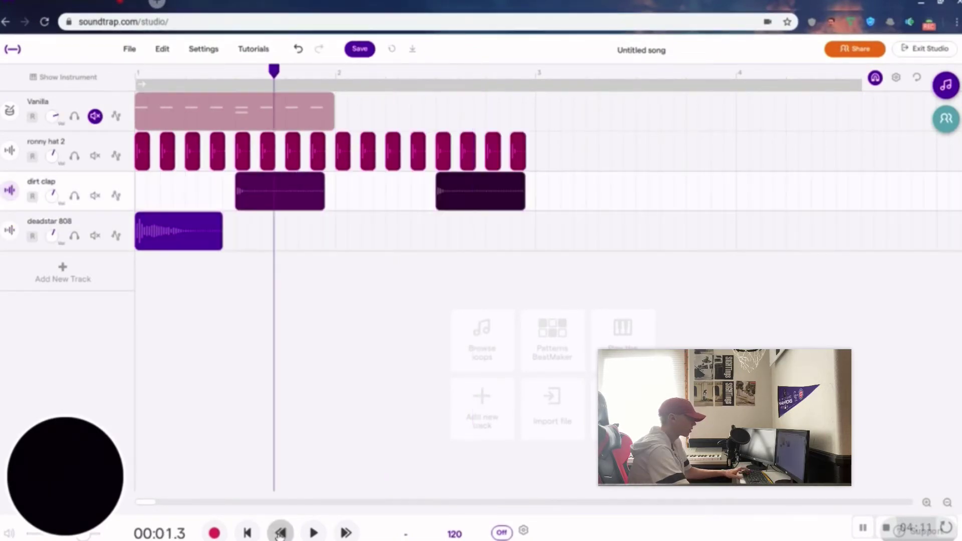
pyautogui.click(281, 533)
pyautogui.press('space')
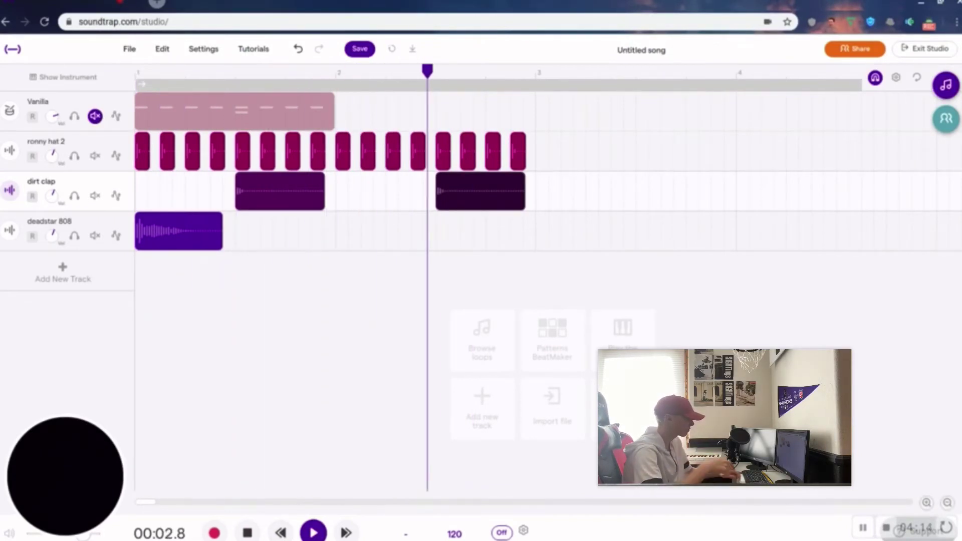
pyautogui.press('space')
# Step: Place deadstar 808 copies at the fourth and sixth hi-hats of bar 2, sizing the first to end where the second begins
pyautogui.click(188, 237)
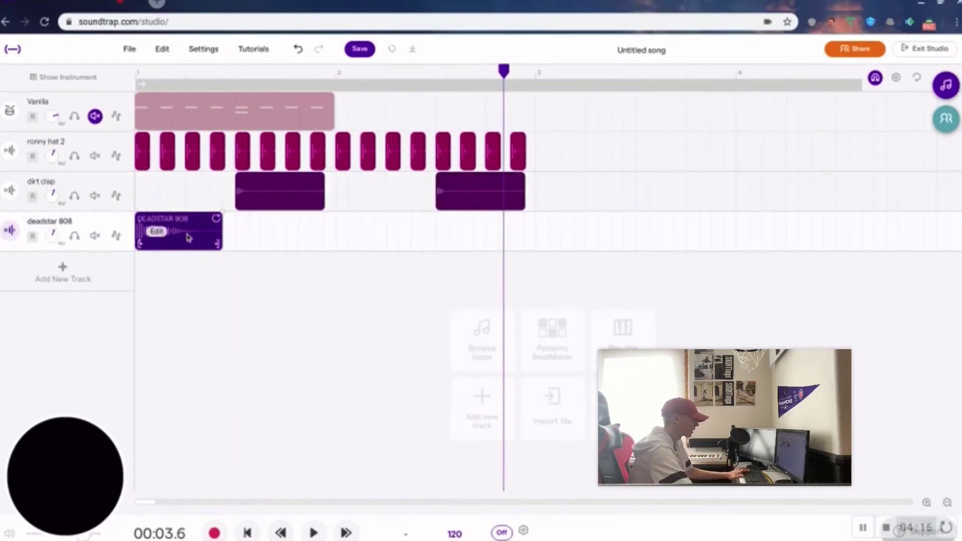
pyautogui.click(372, 255)
pyautogui.click(385, 257)
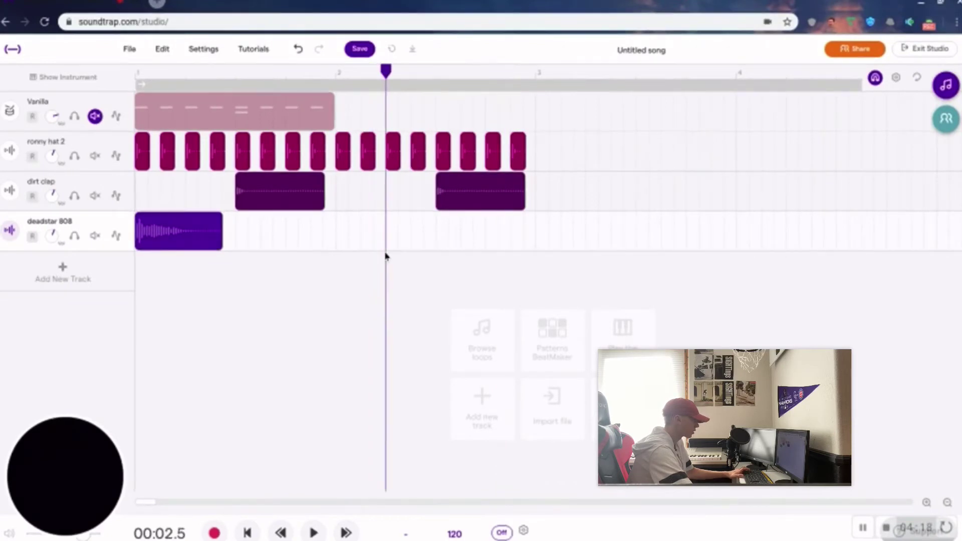
pyautogui.hotkey('ctrl', 'v')
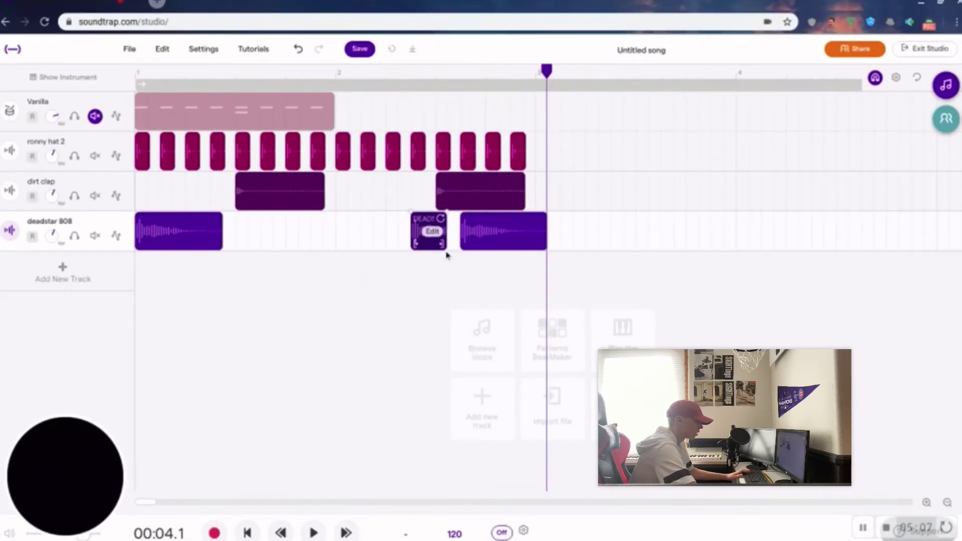
pyautogui.moveTo(448, 247); pyautogui.dragTo(454, 248)
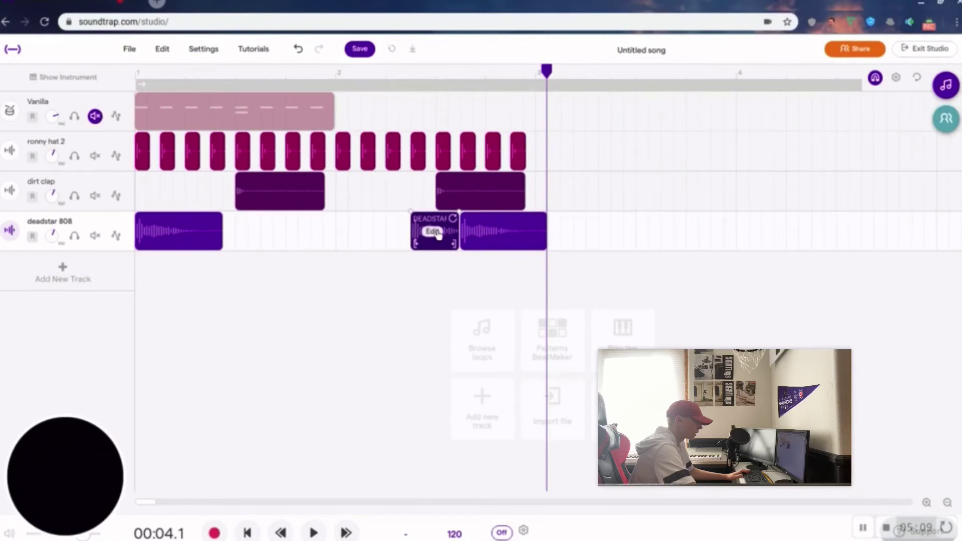
# Step: Change the pitch of the short deadstar 808 clip in bar 2 by +1
pyautogui.rightClick(439, 233)
pyautogui.moveTo(494, 381)
pyautogui.moveTo(519, 406)
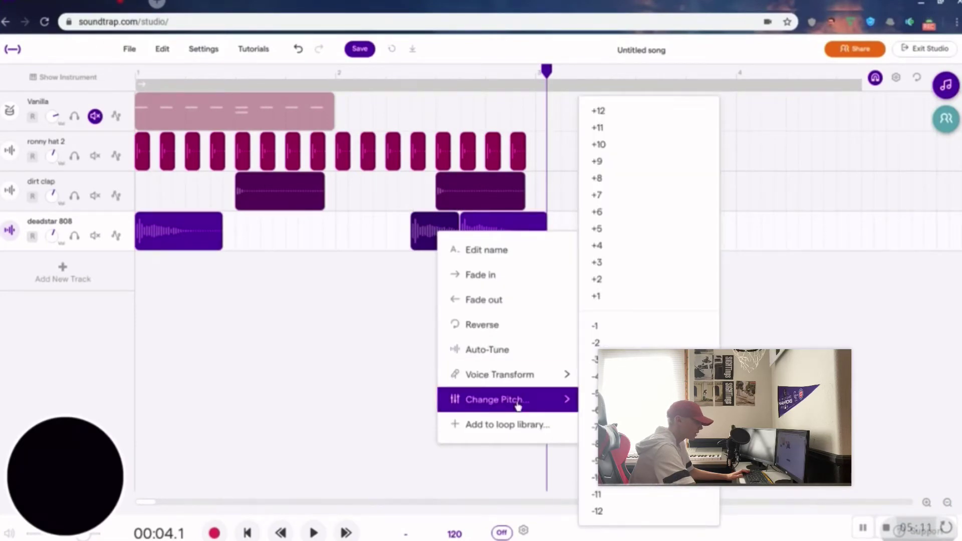
pyautogui.click(621, 299)
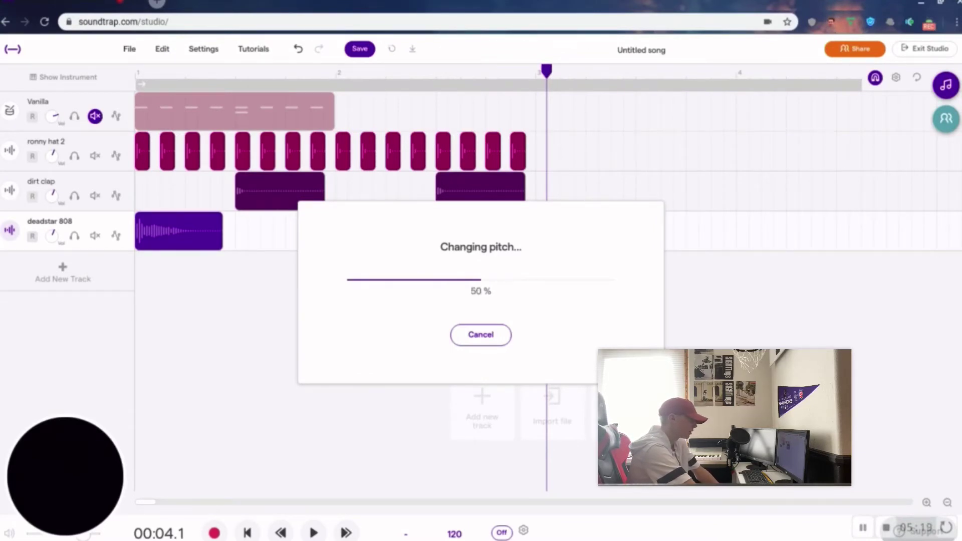
# Step: Change the pitch of the last deadstar 808 clip in bar 2 by +2 and play the beat from the start
pyautogui.rightClick(484, 233)
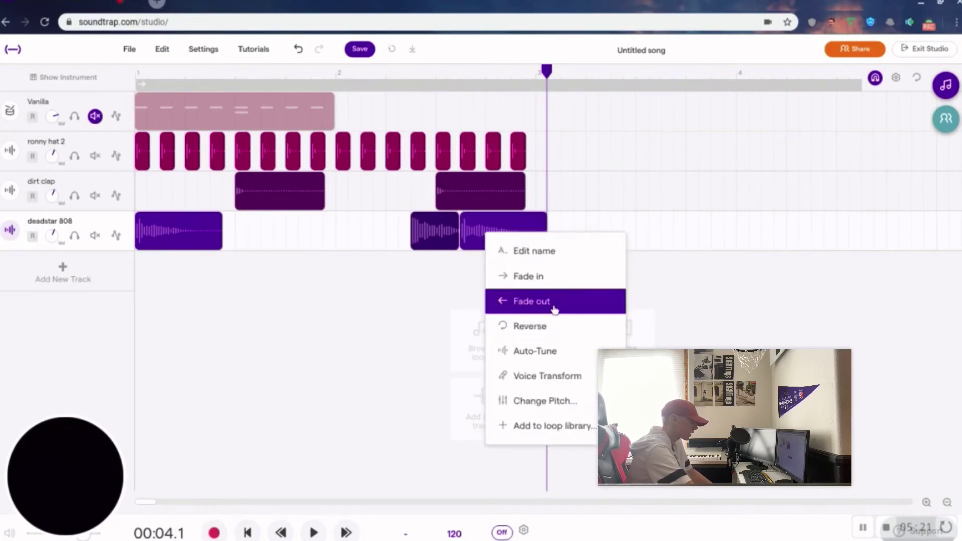
pyautogui.moveTo(551, 406)
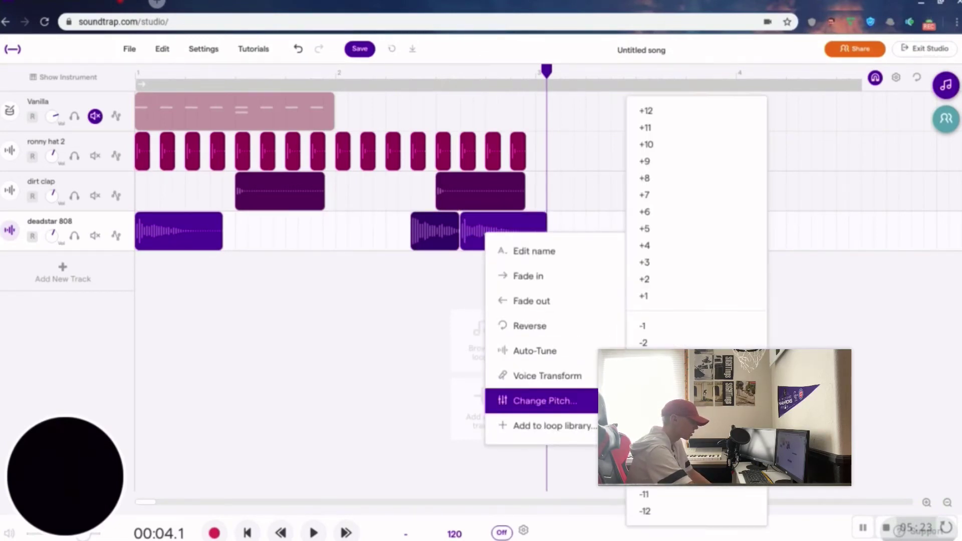
pyautogui.click(679, 279)
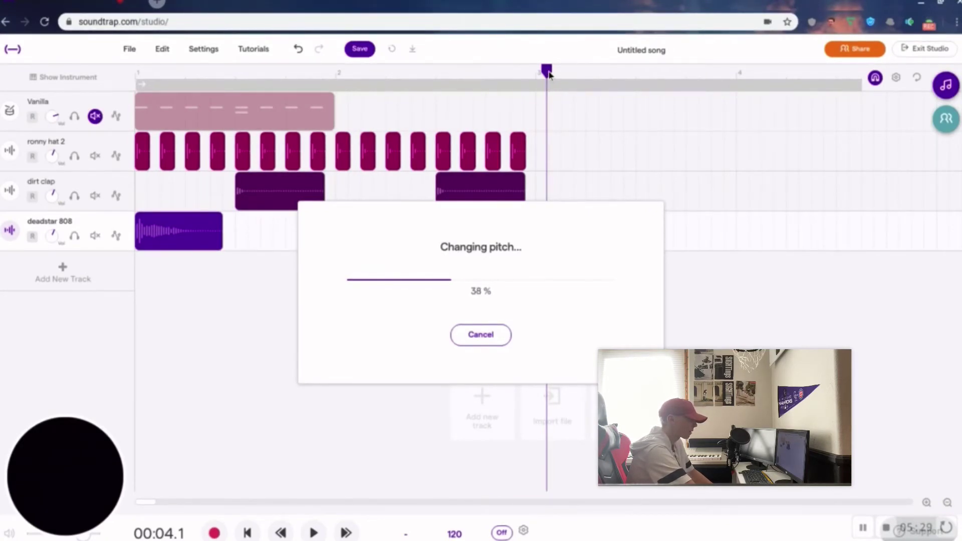
pyautogui.moveTo(548, 74); pyautogui.dragTo(57, 117)
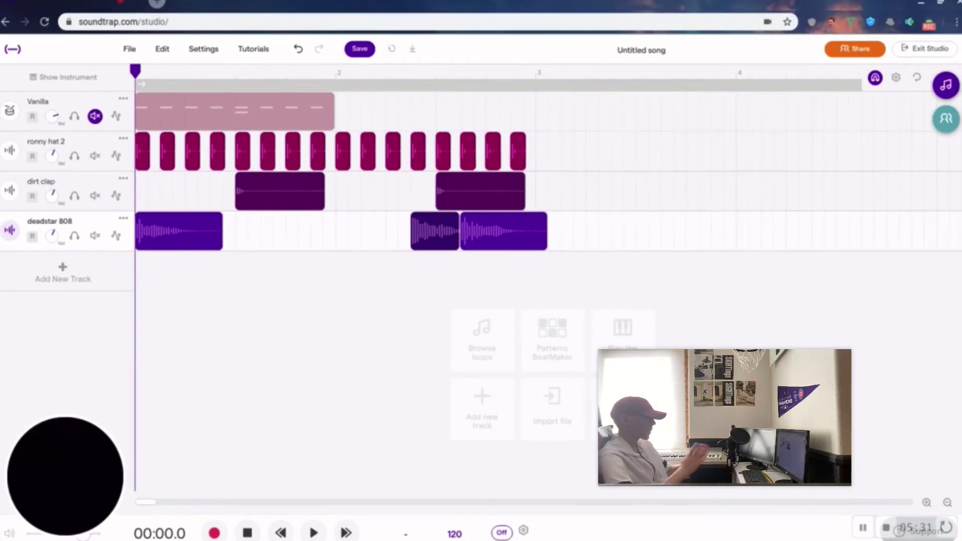
pyautogui.press('space')
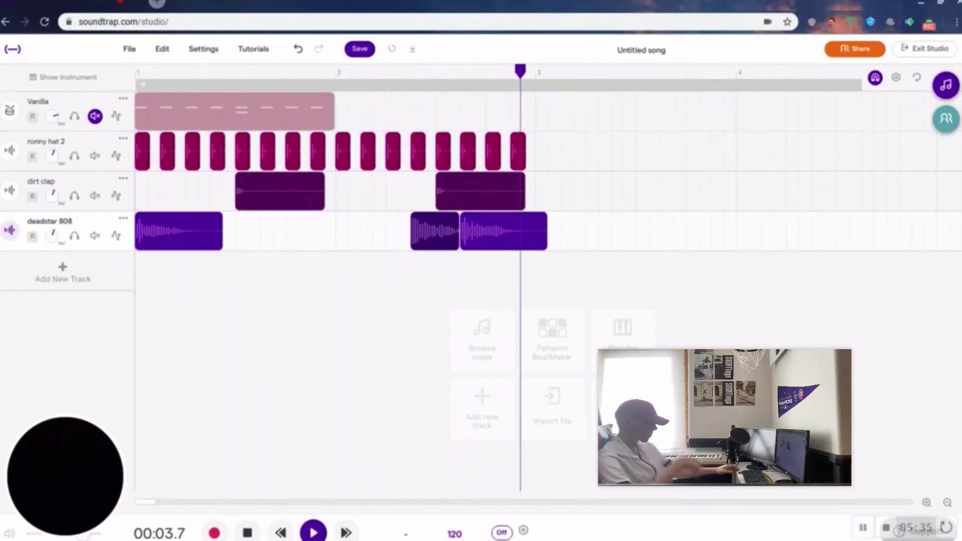
pyautogui.press('space')
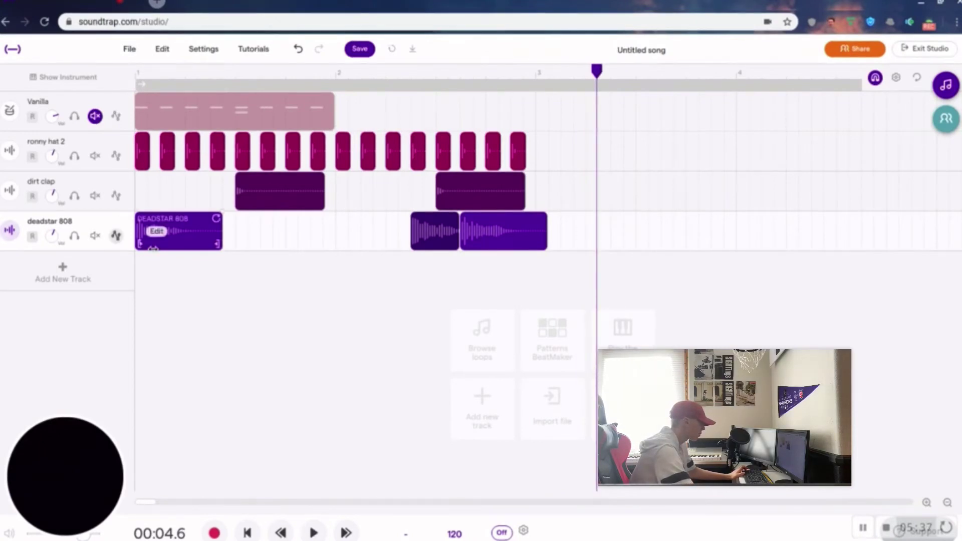
# Step: Paste another deadstar 808 copy at the seventh hi-hat of bar 2 and play the beat from the start
pyautogui.click(484, 287)
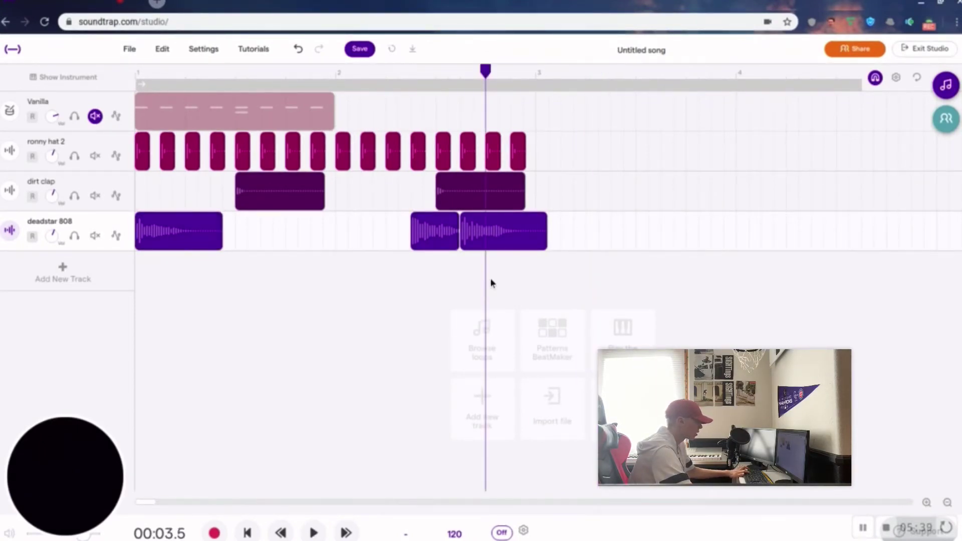
pyautogui.hotkey('ctrl', 'v')
pyautogui.moveTo(575, 86); pyautogui.dragTo(134, 100)
pyautogui.press('space')
pyautogui.press('XF86AudioRaiseVolume')
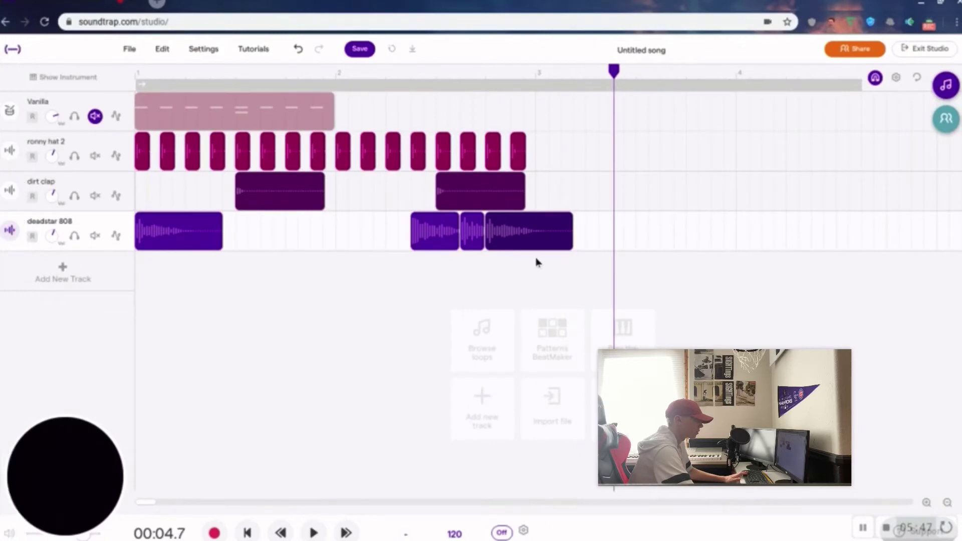
# Step: Shift the last deadstar 808 clip to bar 2's eighth hi-hat, play bar 2, and lengthen the preceding clip up to that hi-hat
pyautogui.moveTo(531, 235); pyautogui.dragTo(556, 236)
pyautogui.moveTo(614, 73); pyautogui.dragTo(333, 155)
pyautogui.press('space')
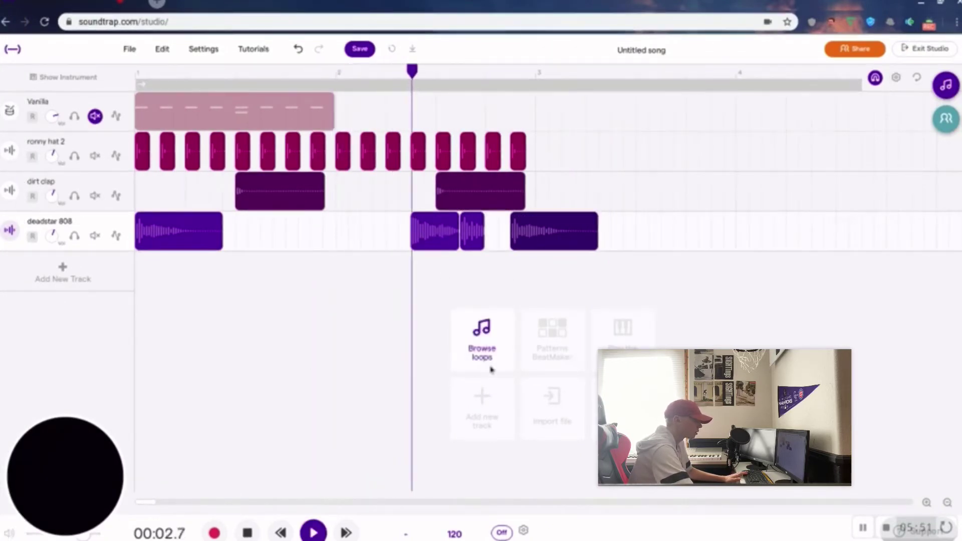
pyautogui.press('space')
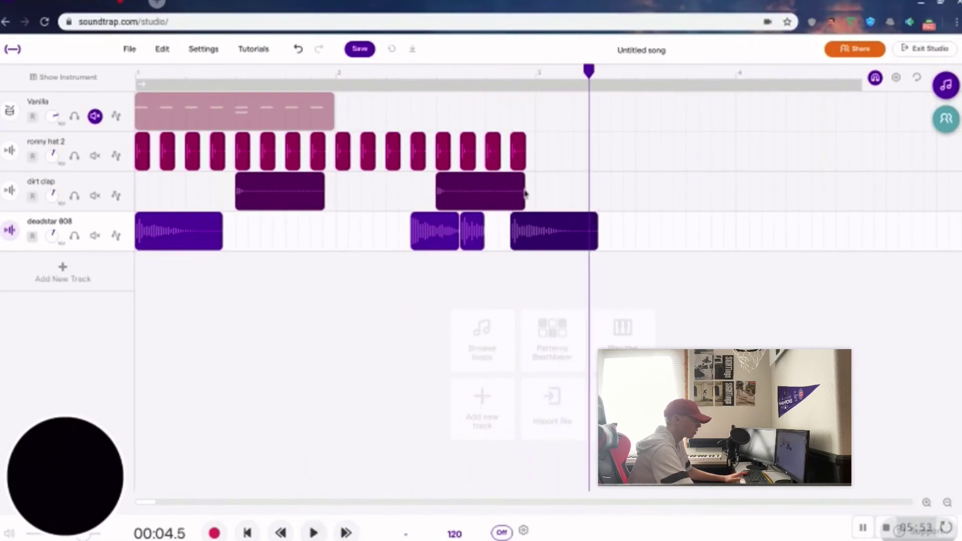
pyautogui.moveTo(484, 247); pyautogui.dragTo(566, 248)
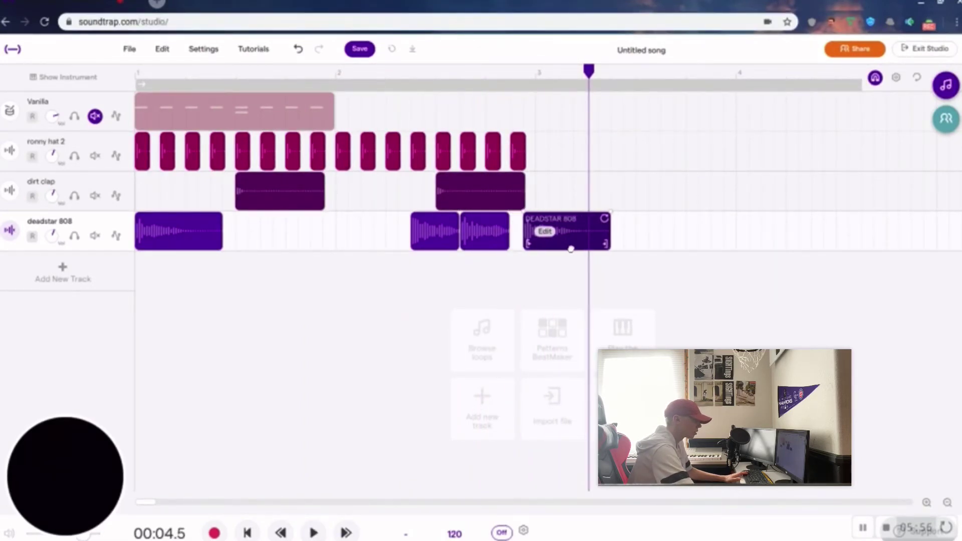
# Step: Repeat all ronny hat 2 clips of bars 1 and 2 from the start of bar 3 and play the song from the start
pyautogui.moveTo(546, 156); pyautogui.dragTo(141, 156)
pyautogui.click(537, 165)
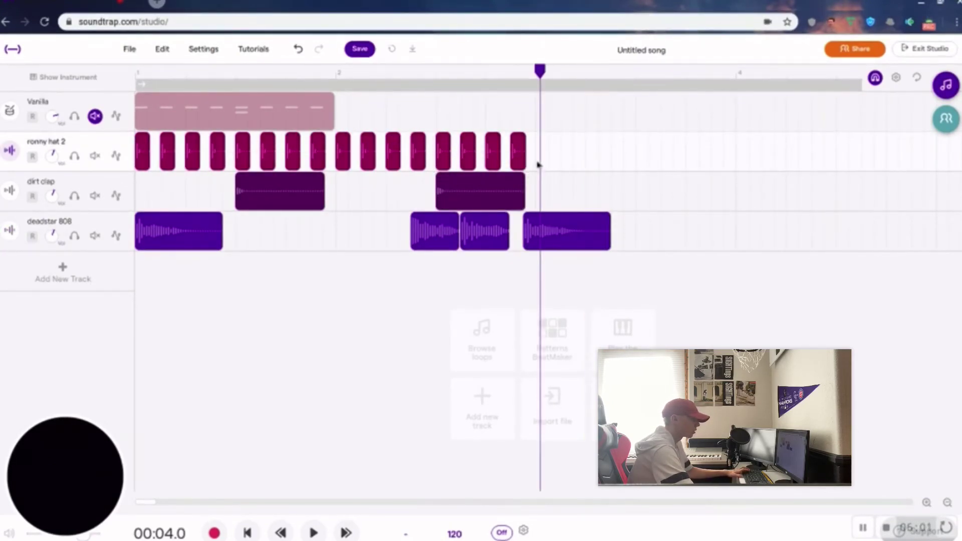
pyautogui.hotkey('ctrl', 'v')
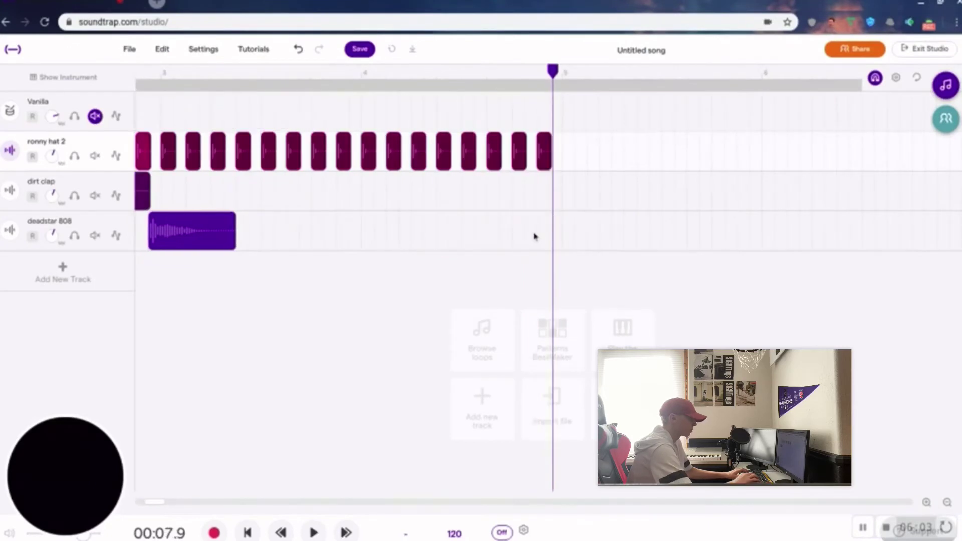
pyautogui.press('Left')
pyautogui.press('Left')
pyautogui.press('Return')
pyautogui.press('space')
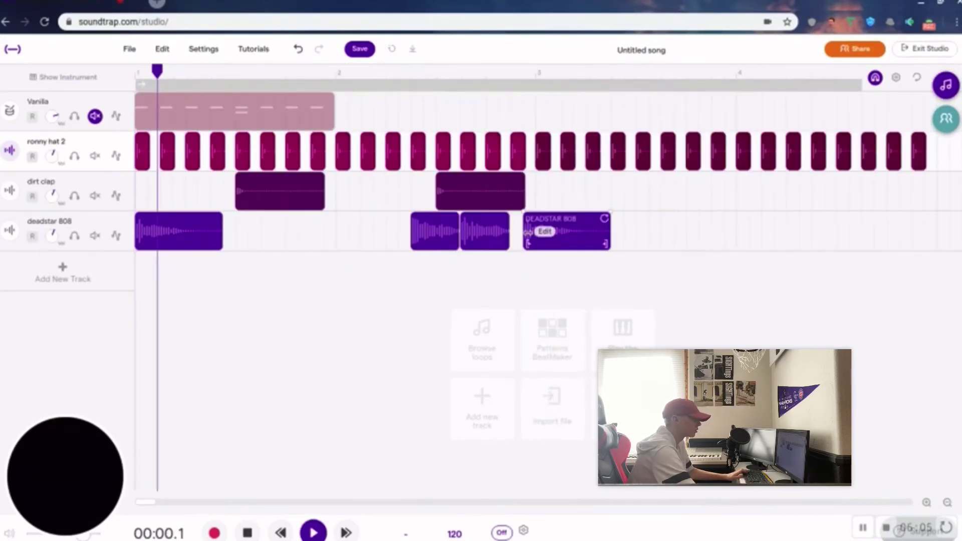
# Step: Move the last deadstar 808 clip to the start of bar 3, replay the beat, and extend the preceding clip to meet it
pyautogui.rightClick(555, 235)
pyautogui.click(569, 216)
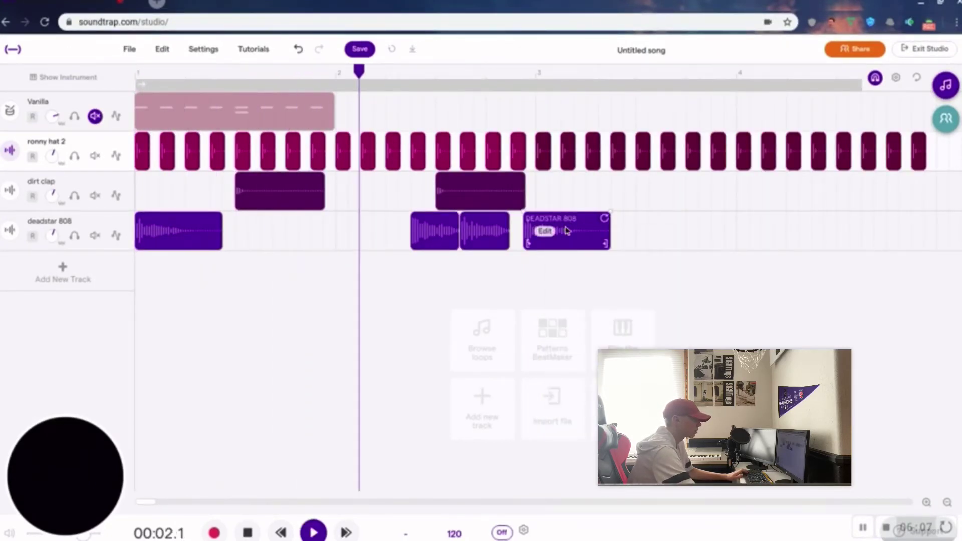
pyautogui.moveTo(566, 231); pyautogui.dragTo(580, 232)
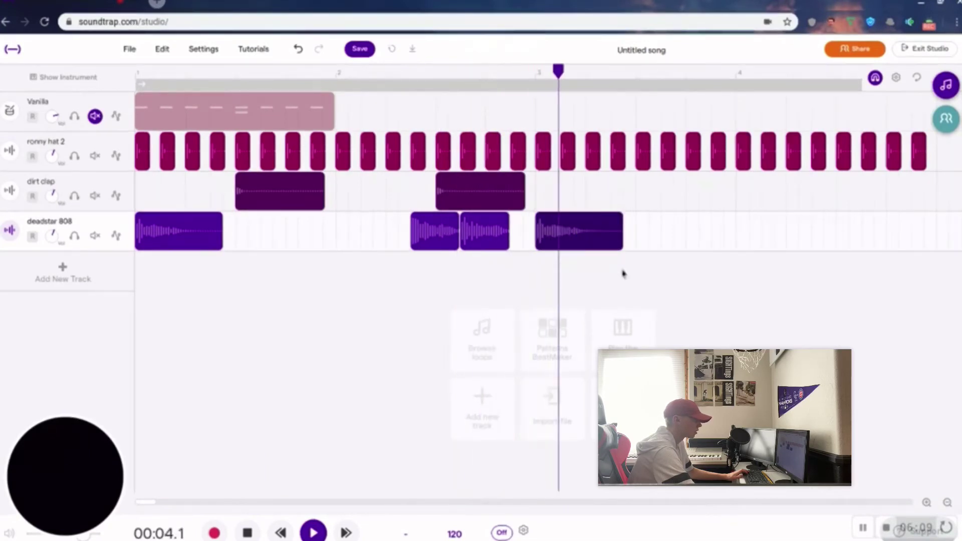
pyautogui.press('Return')
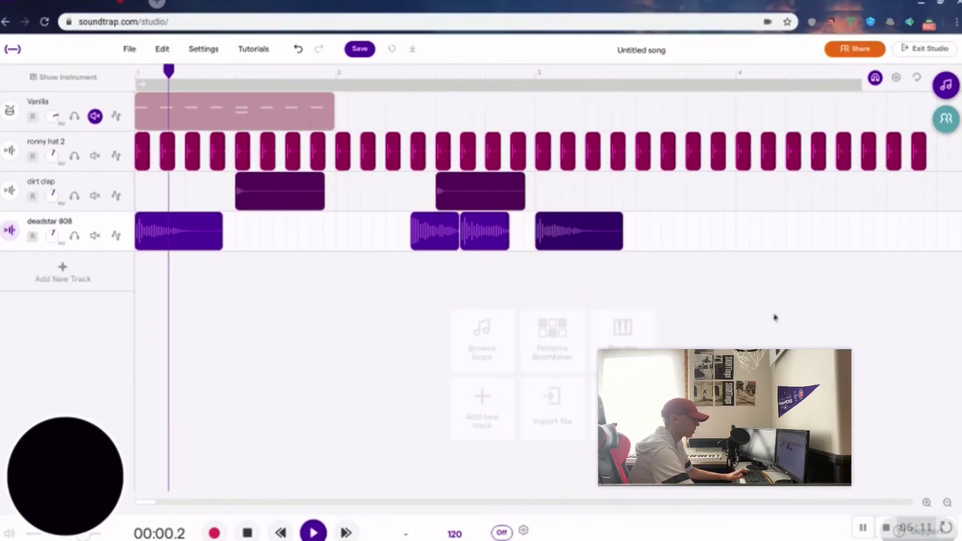
pyautogui.moveTo(503, 239); pyautogui.dragTo(533, 239)
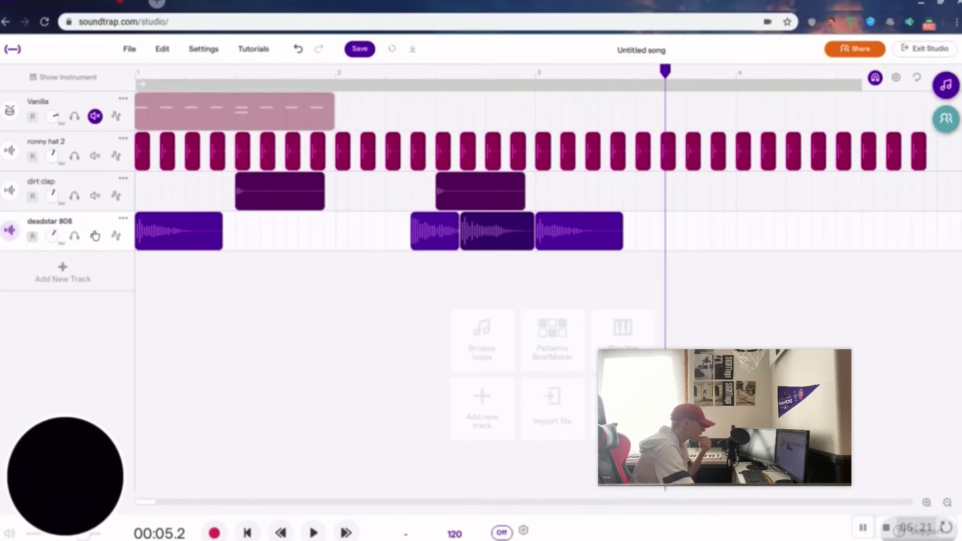
# Step: View the deadstar 808 track's instrument settings, close them, and play back the beat
pyautogui.click(9, 234)
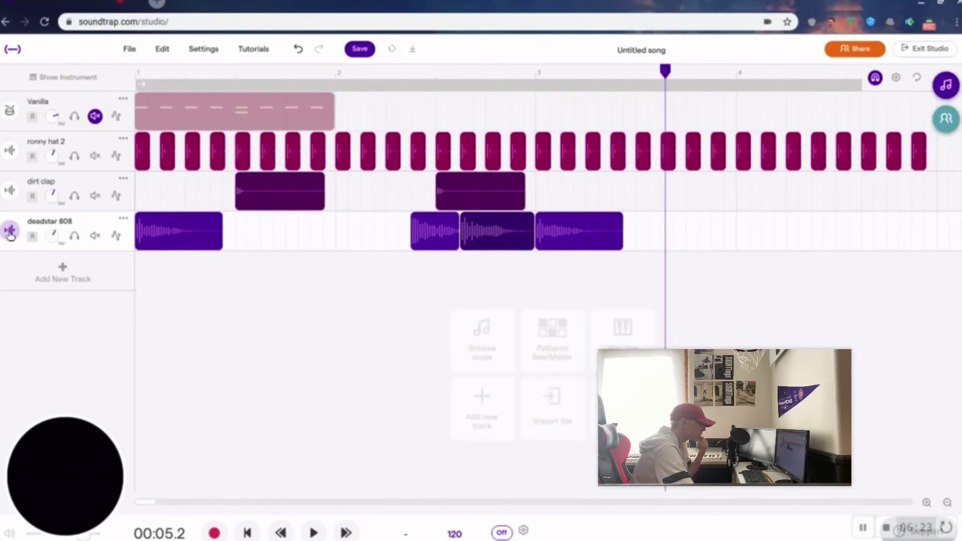
pyautogui.click(10, 233)
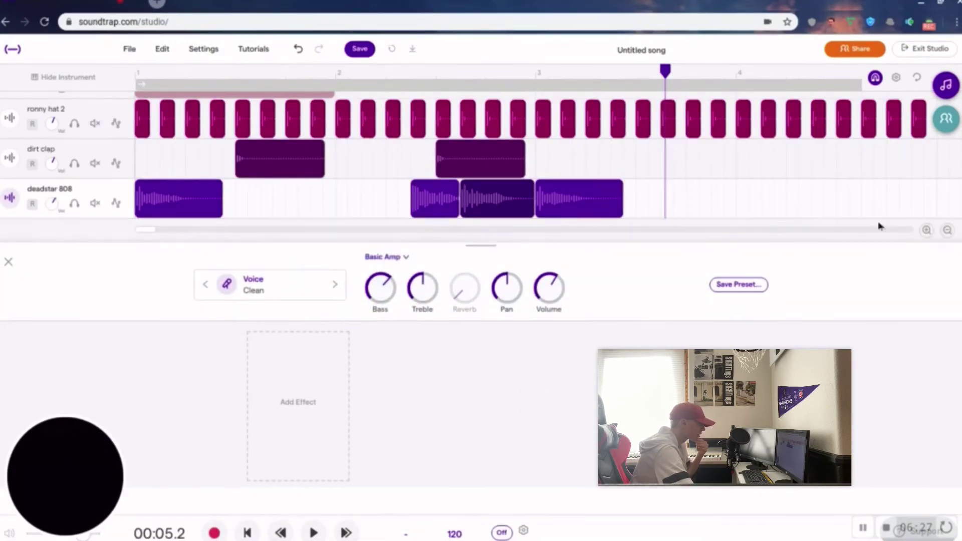
pyautogui.click(9, 262)
pyautogui.press('space')
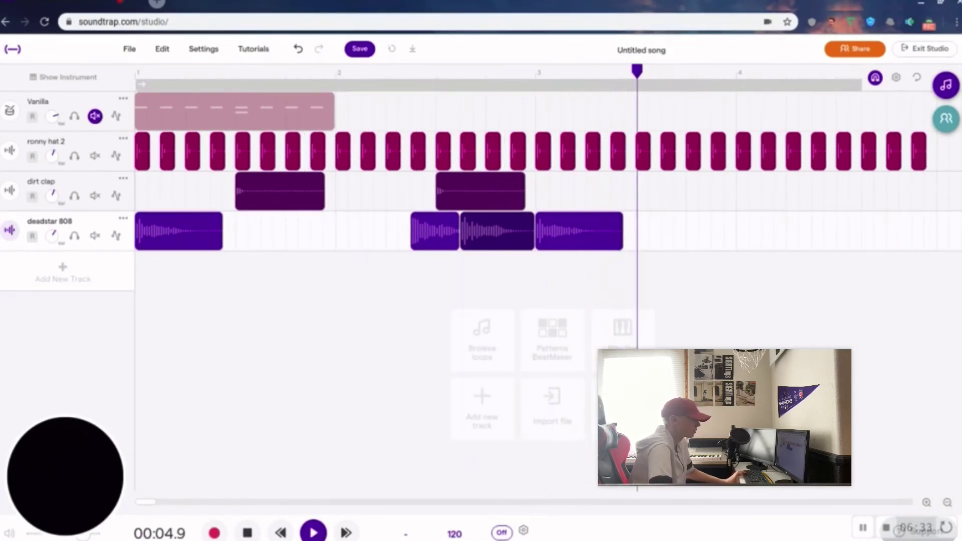
pyautogui.press('space')
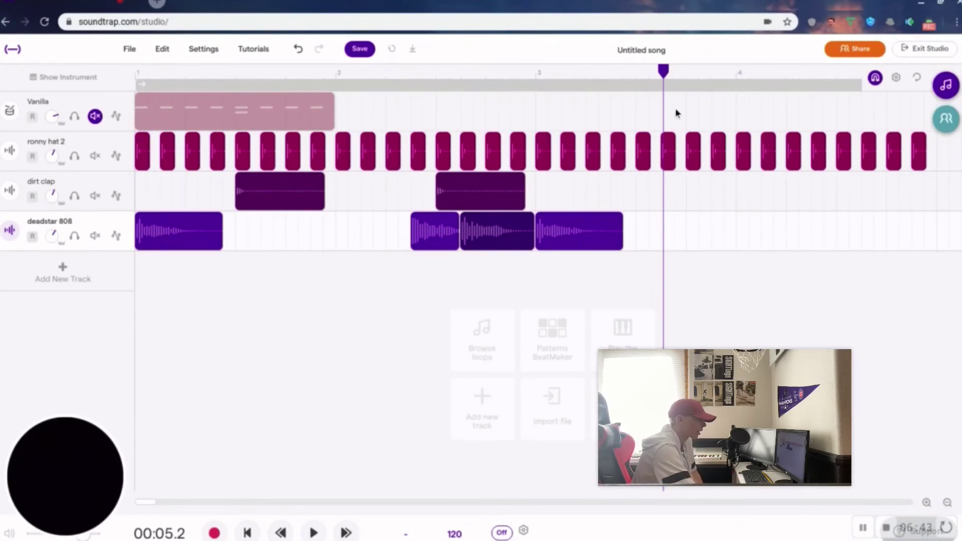
# Step: Repeat the two dirt clap clips of bars 1 and 2 at the matching positions in bars 3 and 4
pyautogui.moveTo(665, 75); pyautogui.dragTo(595, 72)
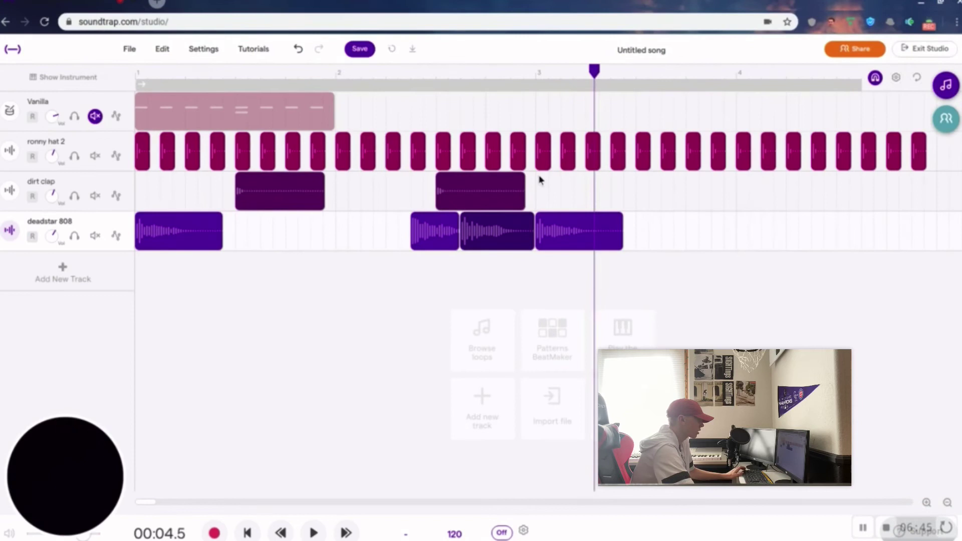
pyautogui.click(545, 200)
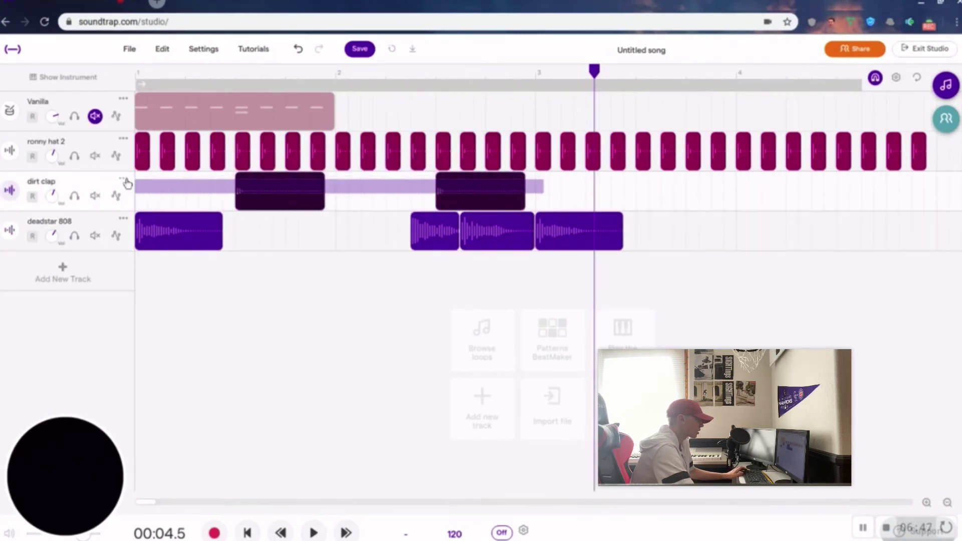
pyautogui.click(113, 195)
pyautogui.click(113, 196)
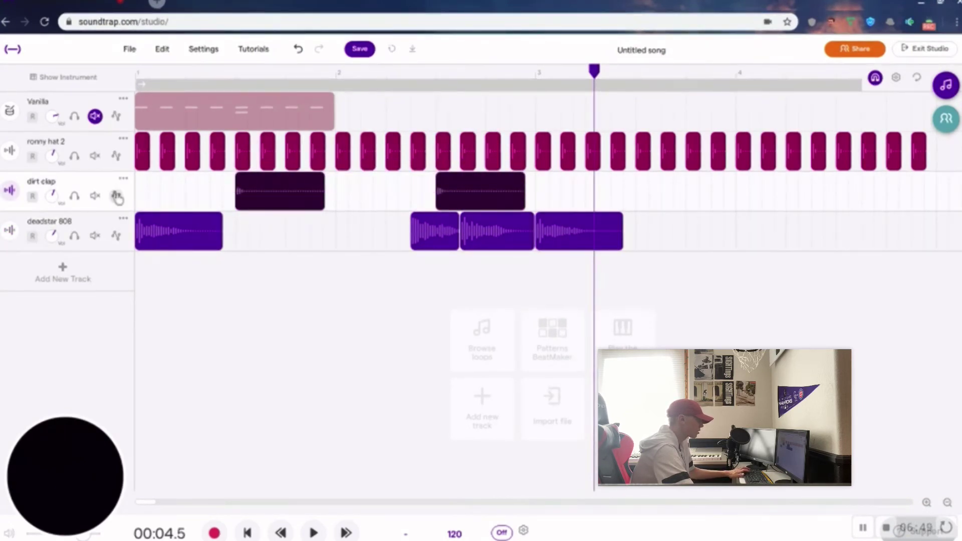
pyautogui.moveTo(458, 203)
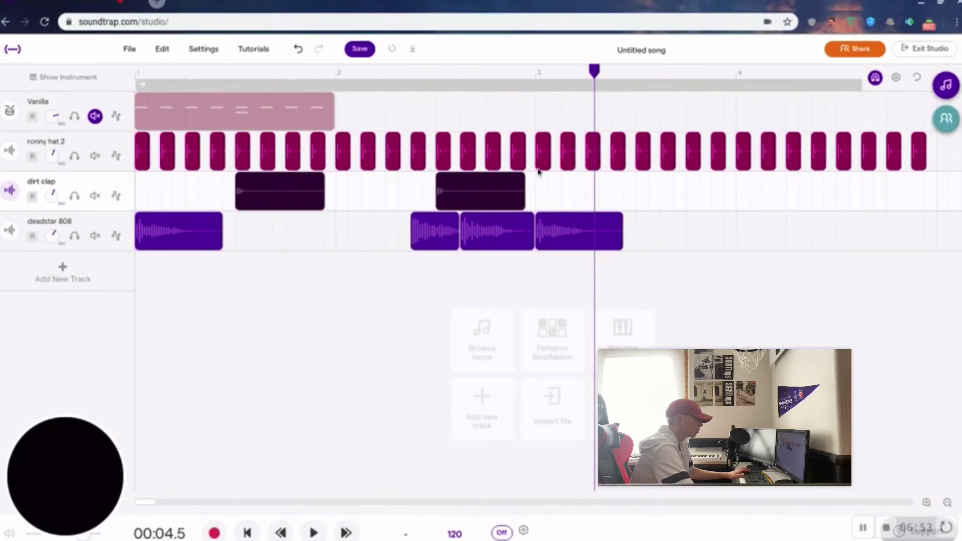
pyautogui.click(631, 197)
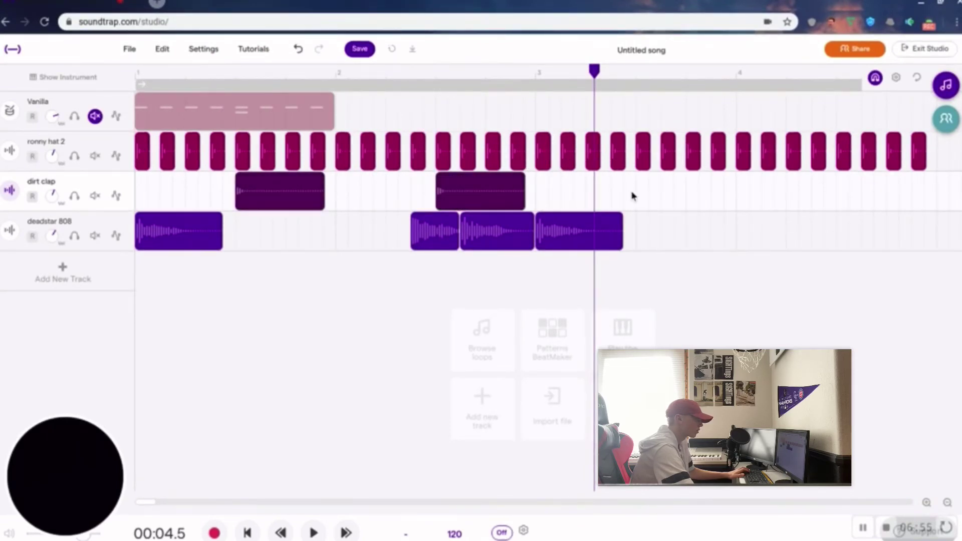
pyautogui.click(636, 198)
pyautogui.hotkey('ctrl', 'v')
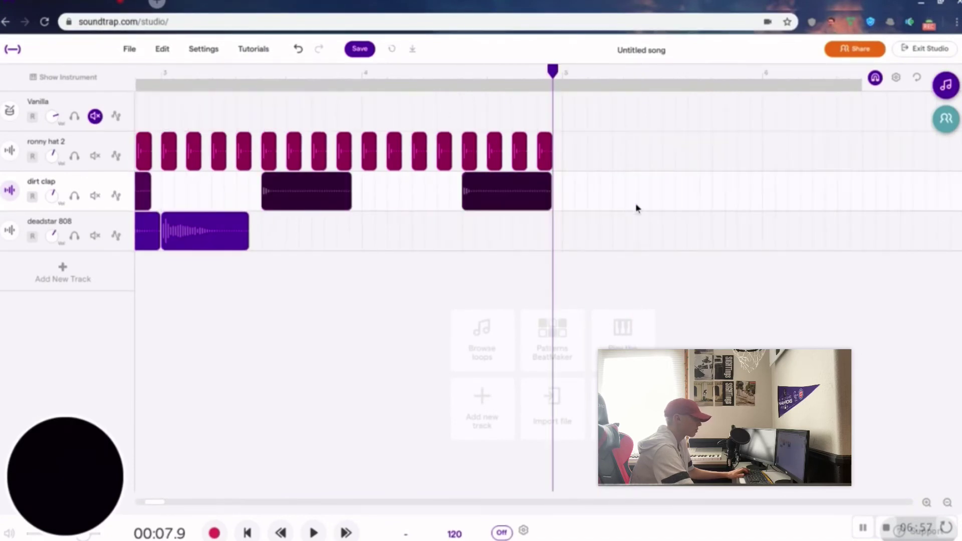
# Step: Play the extended four-bar beat through to its end
pyautogui.moveTo(553, 75); pyautogui.dragTo(80, 125)
pyautogui.press('space')
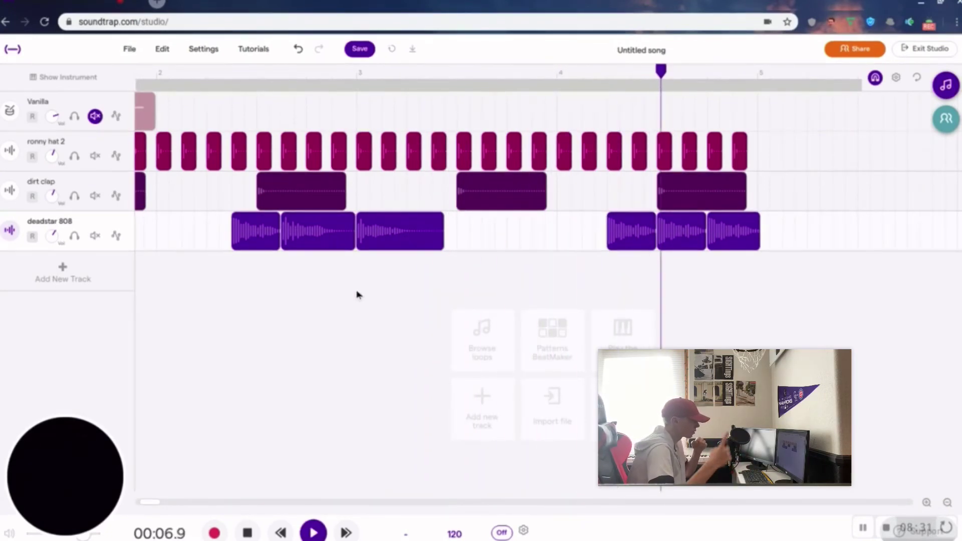
pyautogui.press('space')
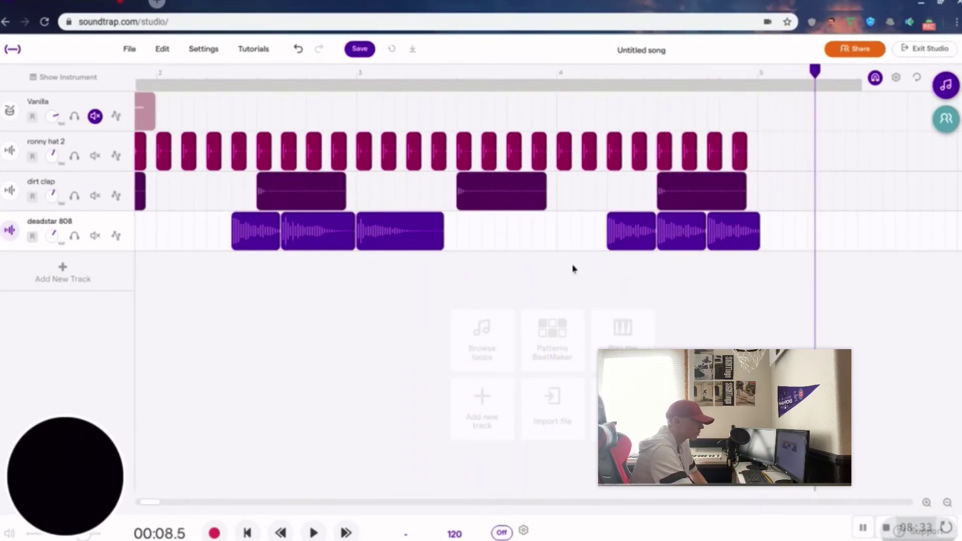
# Step: Paste another copy of the short deadstar 808 clip at the start of bar 5
pyautogui.click(753, 253)
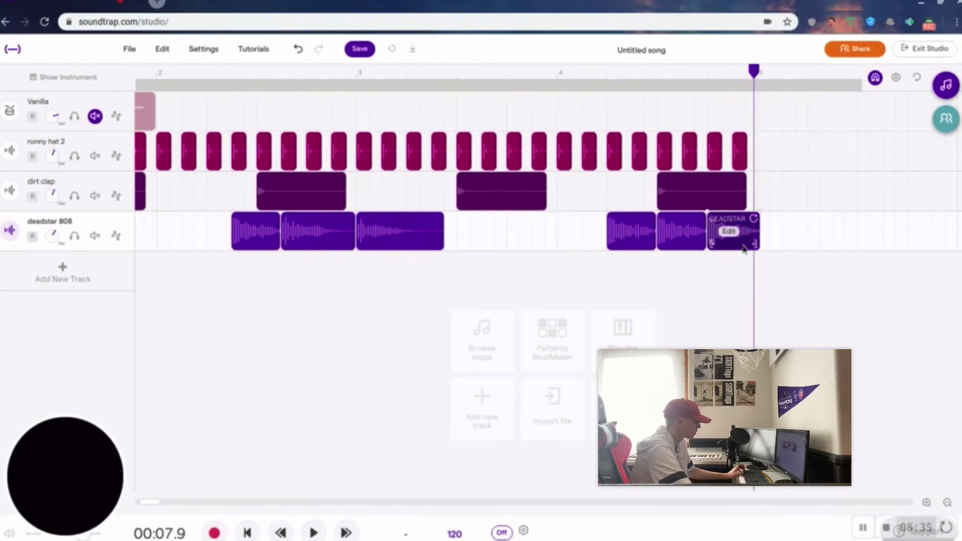
pyautogui.click(750, 276)
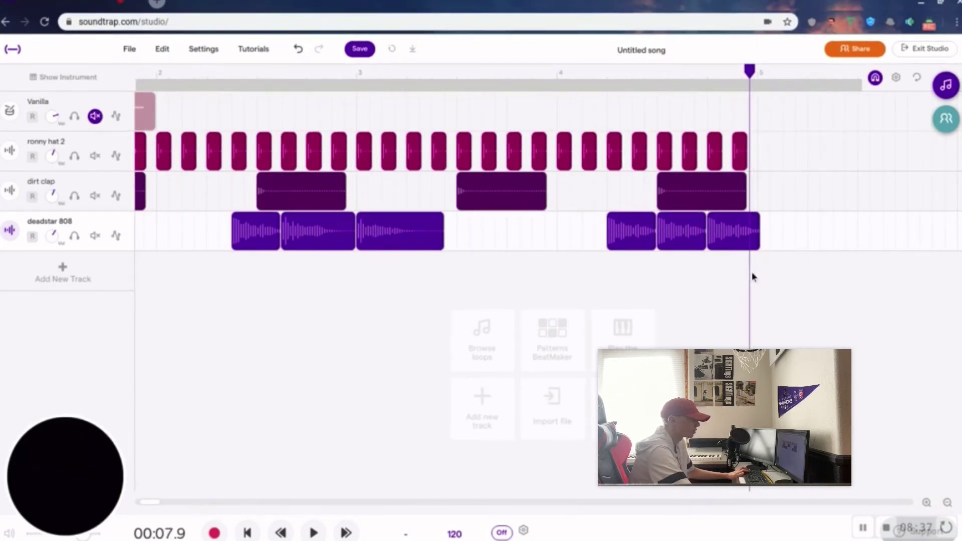
pyautogui.click(757, 276)
pyautogui.hotkey('ctrl', 'v')
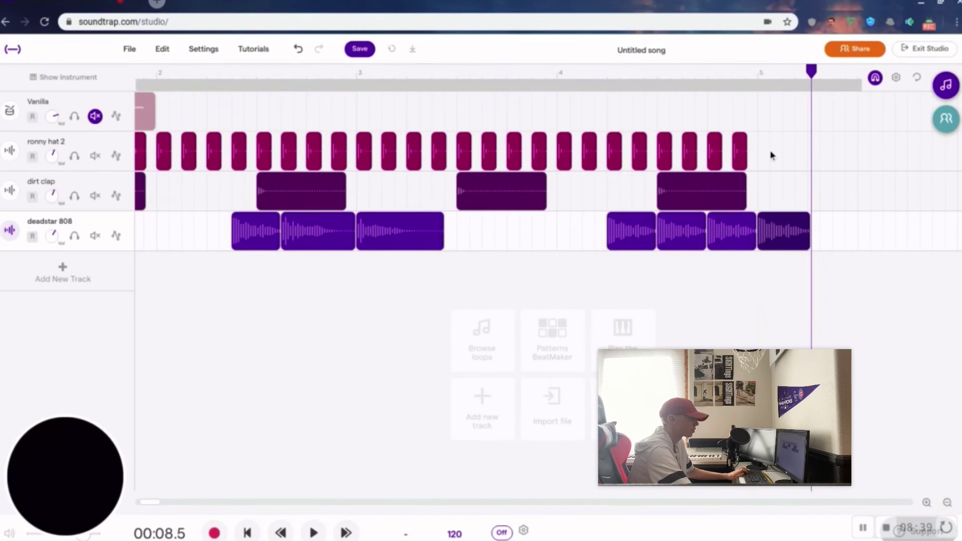
# Step: Repeat the last twelve ronny hat 2 clips from the start of bar 5
pyautogui.moveTo(758, 160); pyautogui.dragTo(456, 160)
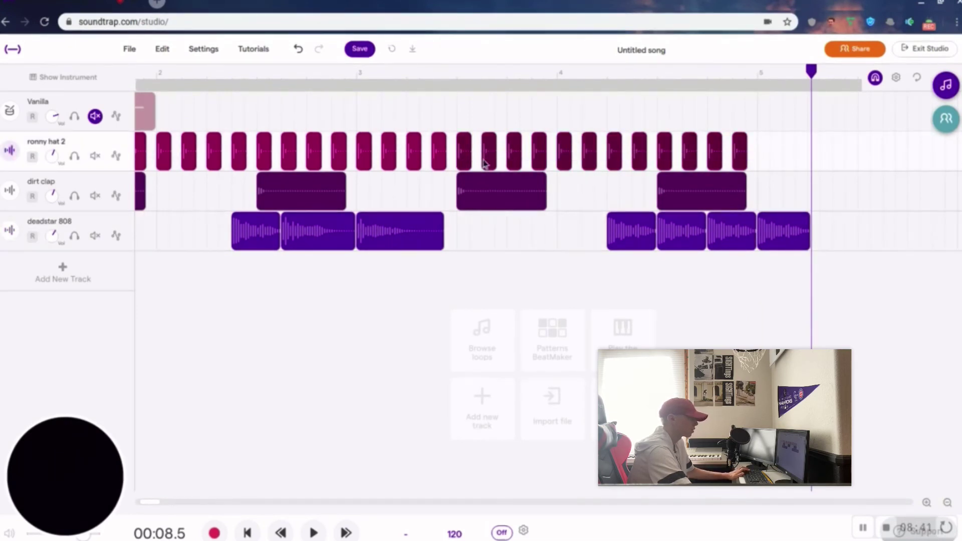
pyautogui.click(758, 170)
pyautogui.hotkey('ctrl', 'v')
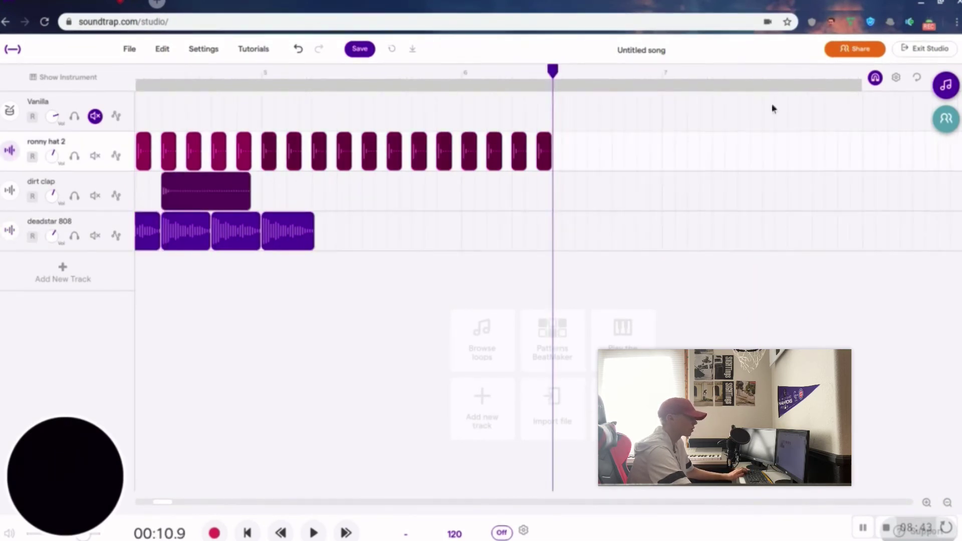
# Step: Play the beat back from an earlier point through most of bar 5 to check the new hat and 808 clips
pyautogui.moveTo(553, 71); pyautogui.dragTo(1, 70)
pyautogui.press('space')
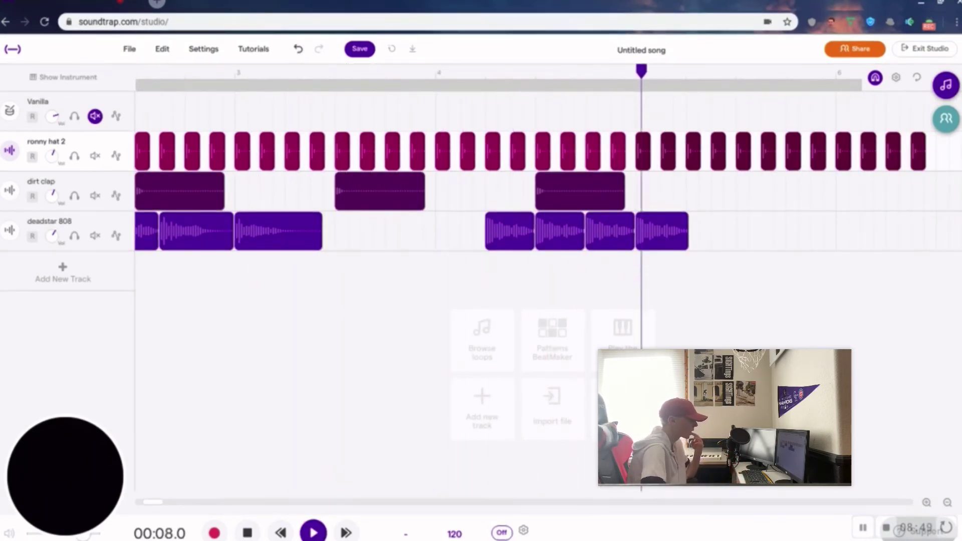
pyautogui.press('space')
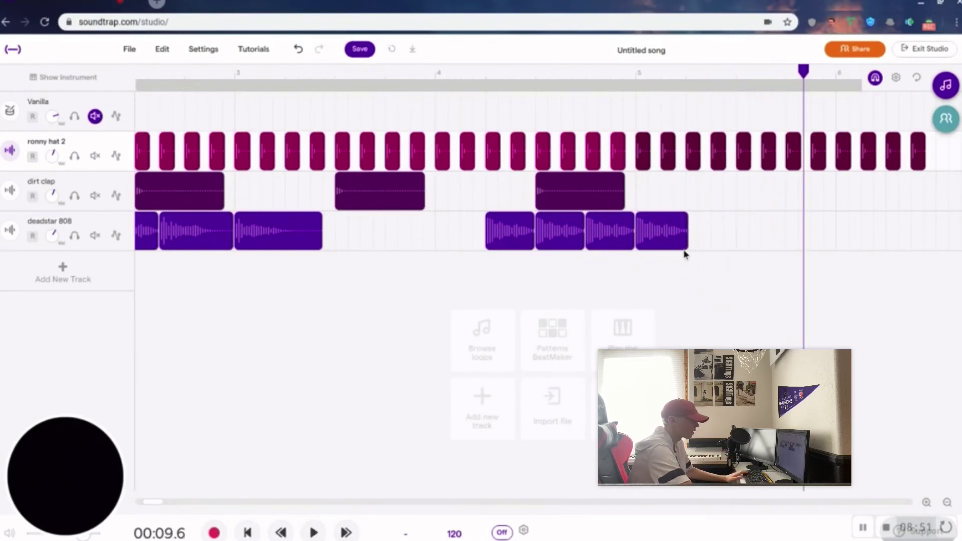
# Step: Lengthen the last deadstar 808 clip in bar 5 slightly by extending its end
pyautogui.click(688, 242)
pyautogui.moveTo(690, 242); pyautogui.dragTo(697, 242)
# Step: Repeat the two dirt clap clips of bars 3 and 4 from the middle of bar 5, and return the playhead to the song start
pyautogui.click(633, 193)
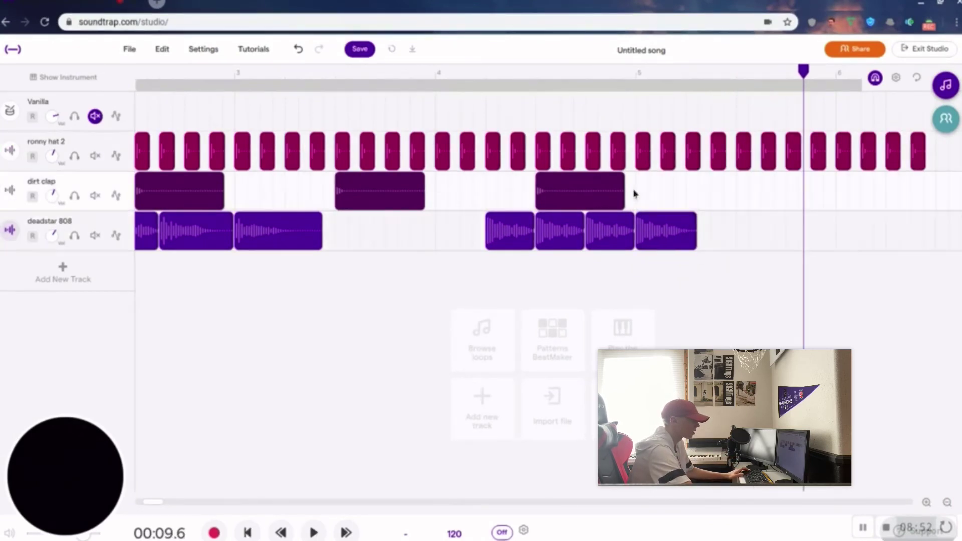
pyautogui.click(350, 194)
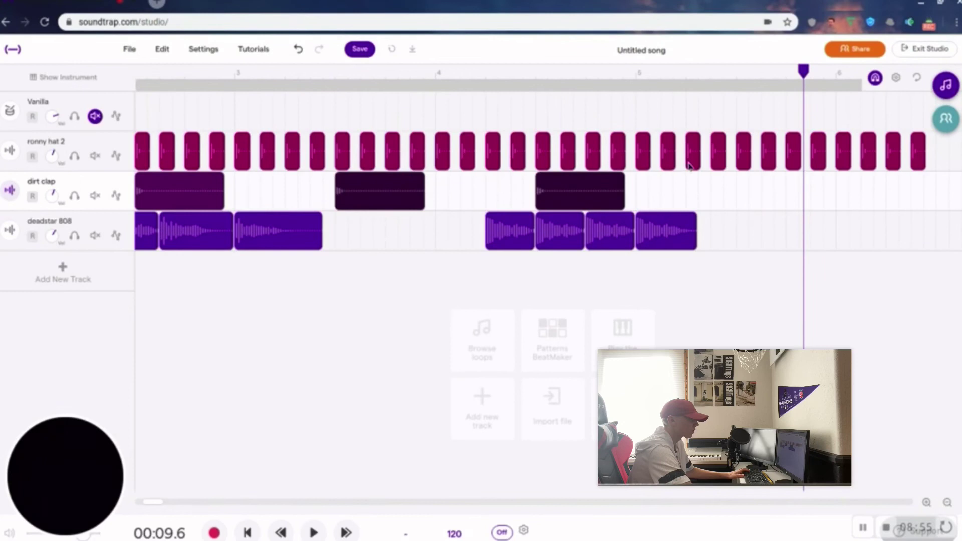
pyautogui.click(737, 195)
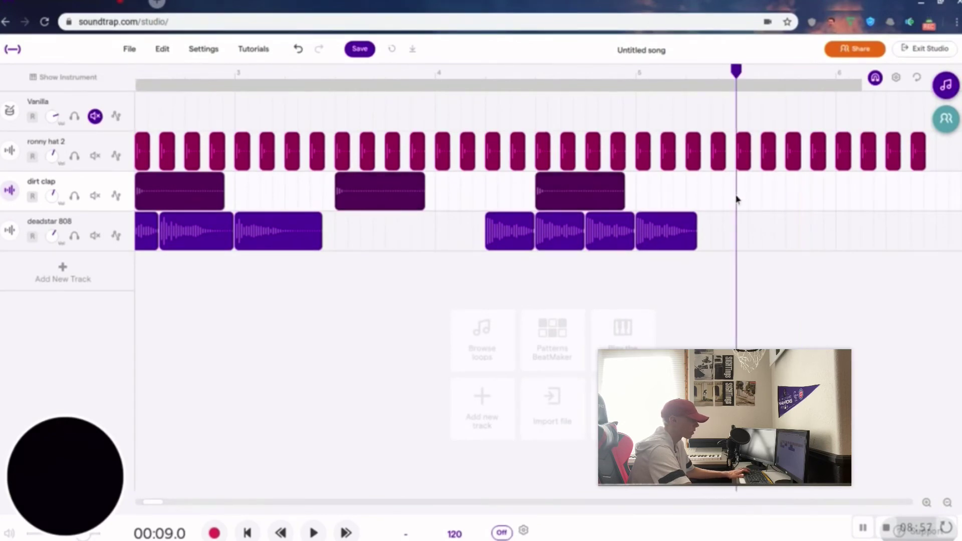
pyautogui.hotkey('ctrl', 'v')
pyautogui.moveTo(557, 74); pyautogui.dragTo(1, 228)
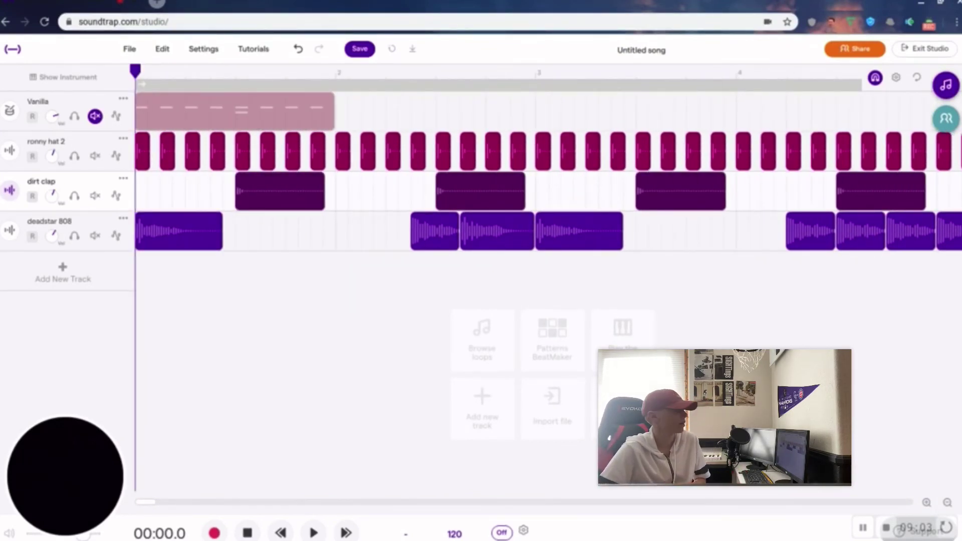